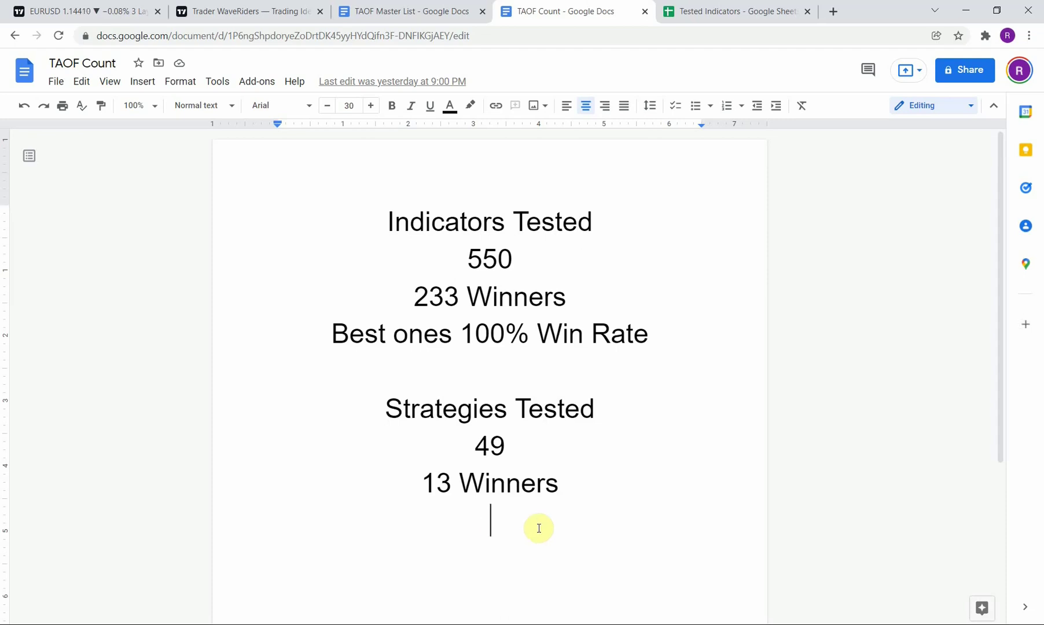
Switch to the EURUSD chart in TradingView and examine the late-2017 volume bars against the Volume with SD+2 lines
click(87, 11)
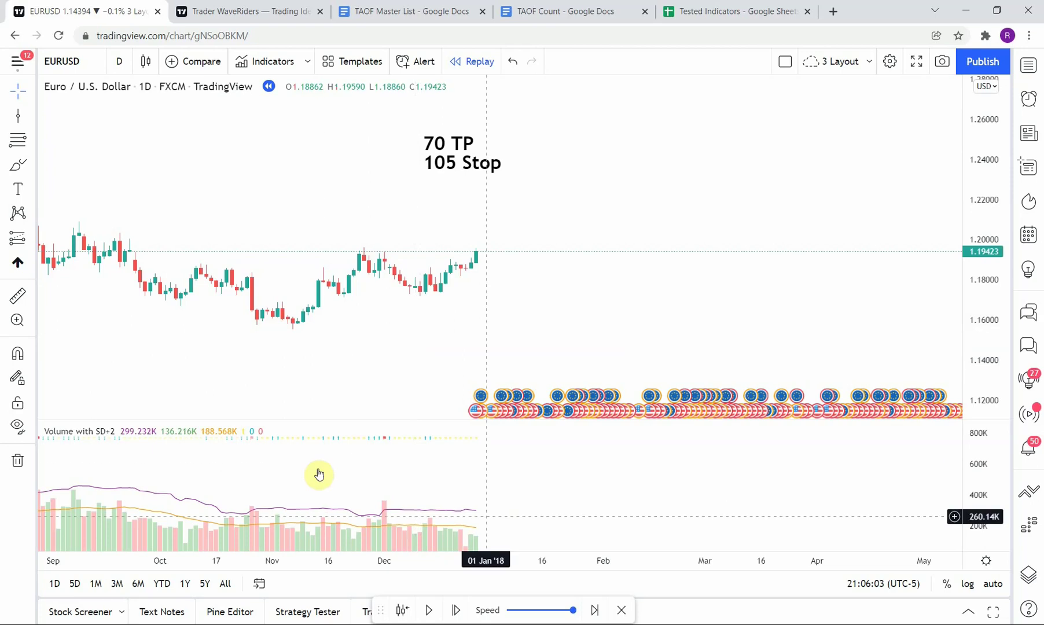
drag(386, 347, 359, 360)
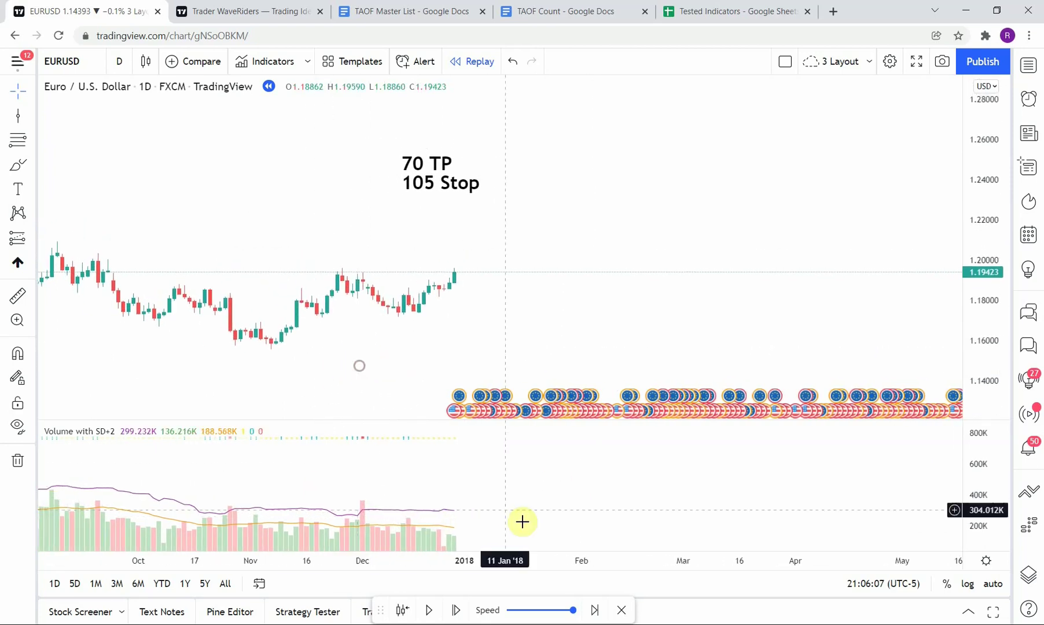
drag(932, 457, 934, 485)
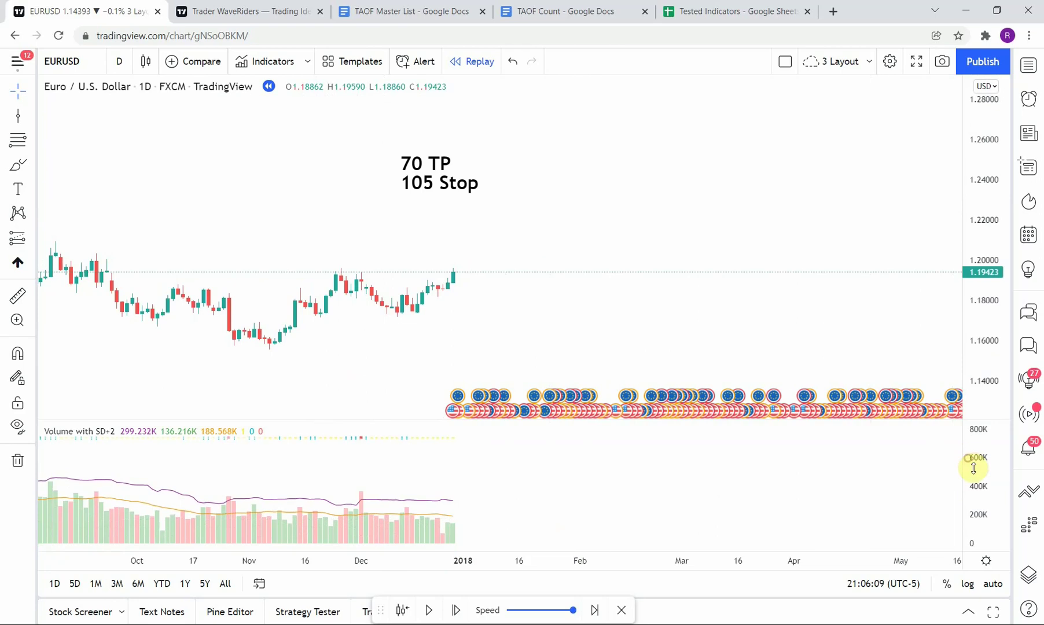
drag(601, 550, 596, 520)
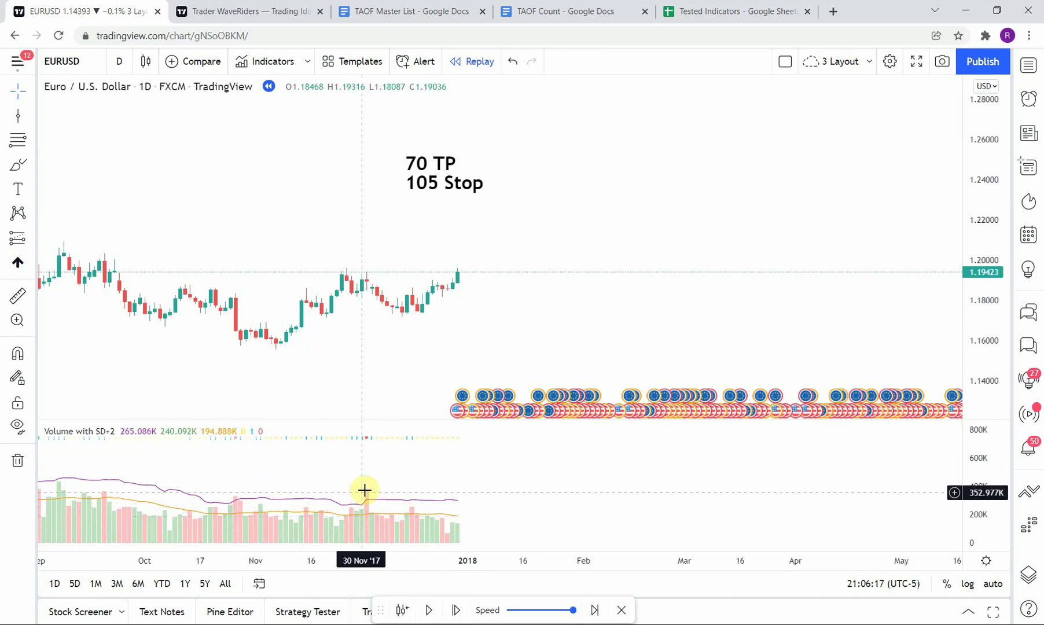
drag(443, 505, 540, 471)
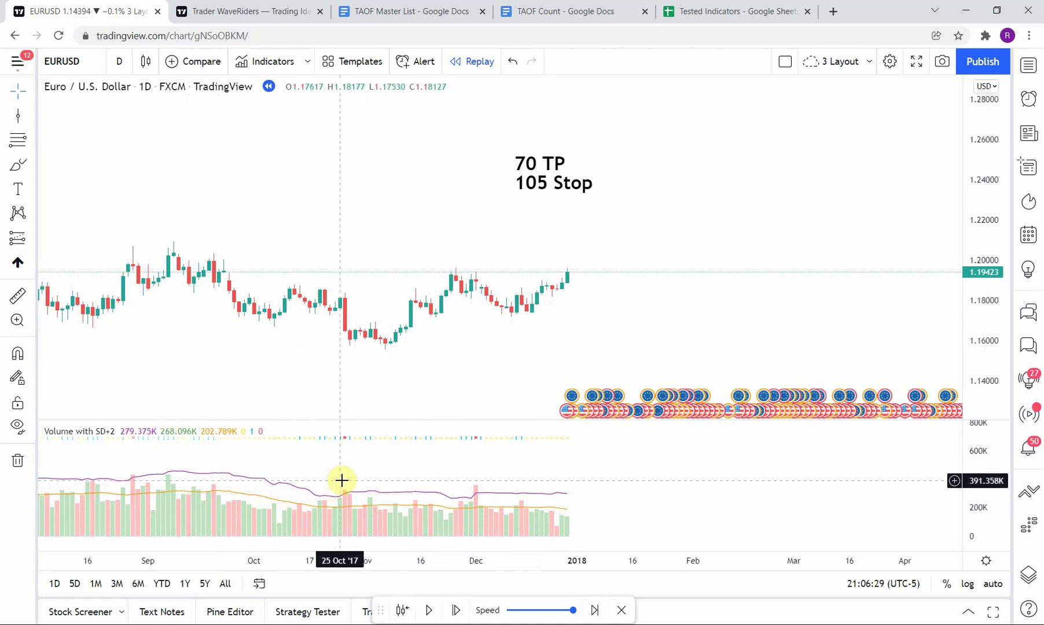
drag(456, 468, 395, 482)
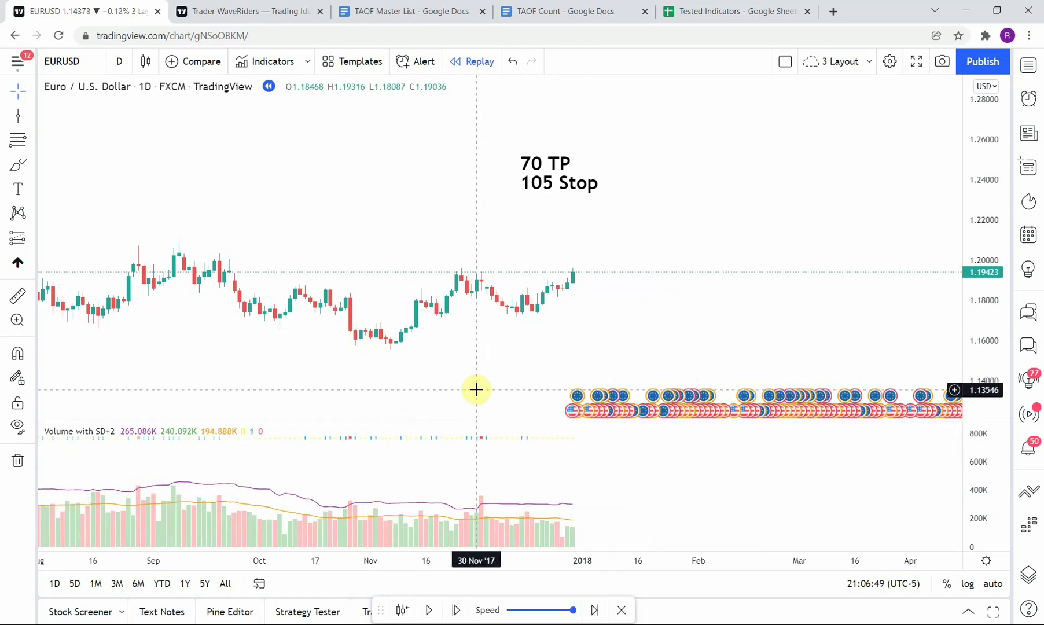
drag(636, 352, 526, 361)
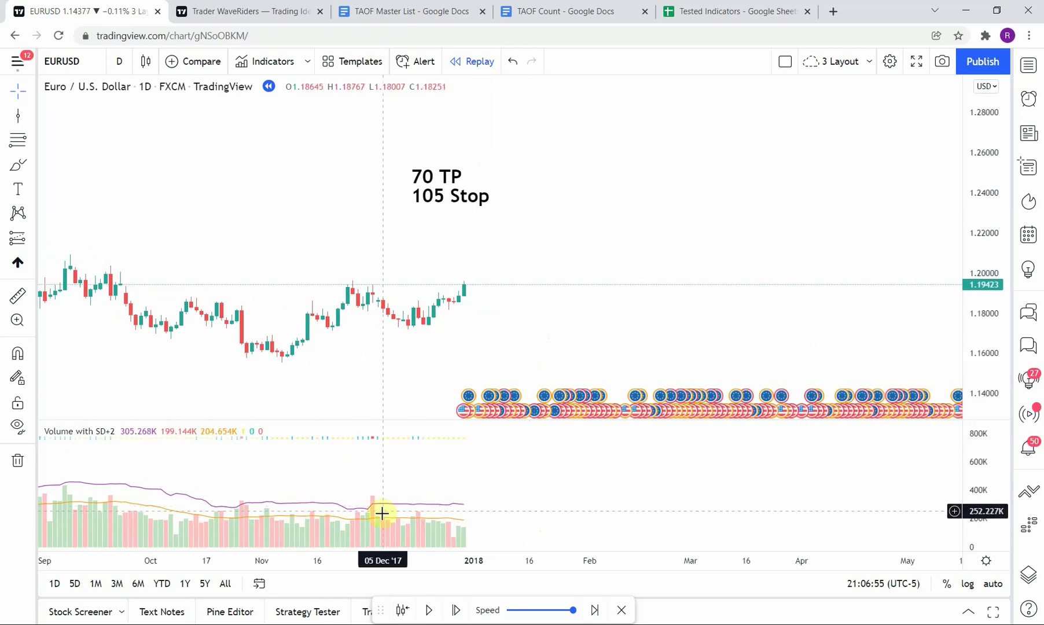
Advance the EURUSD daily replay bar by bar to two candles past 10 Jan '18
click(454, 610)
click(454, 610)
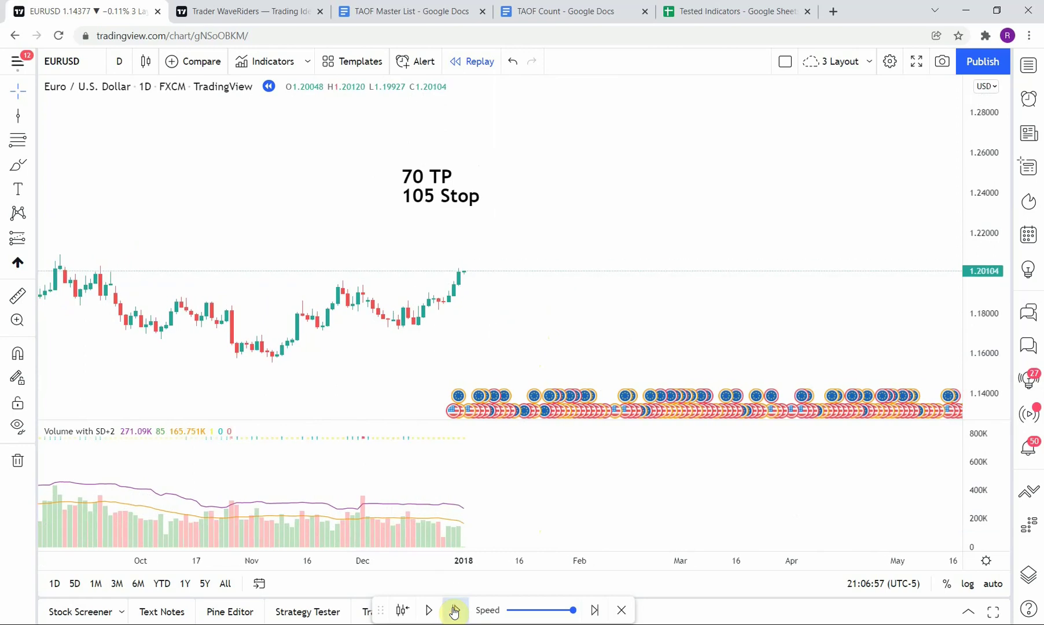
click(454, 611)
click(454, 610)
click(454, 610)
click(454, 611)
click(454, 610)
click(454, 610)
click(454, 611)
click(454, 610)
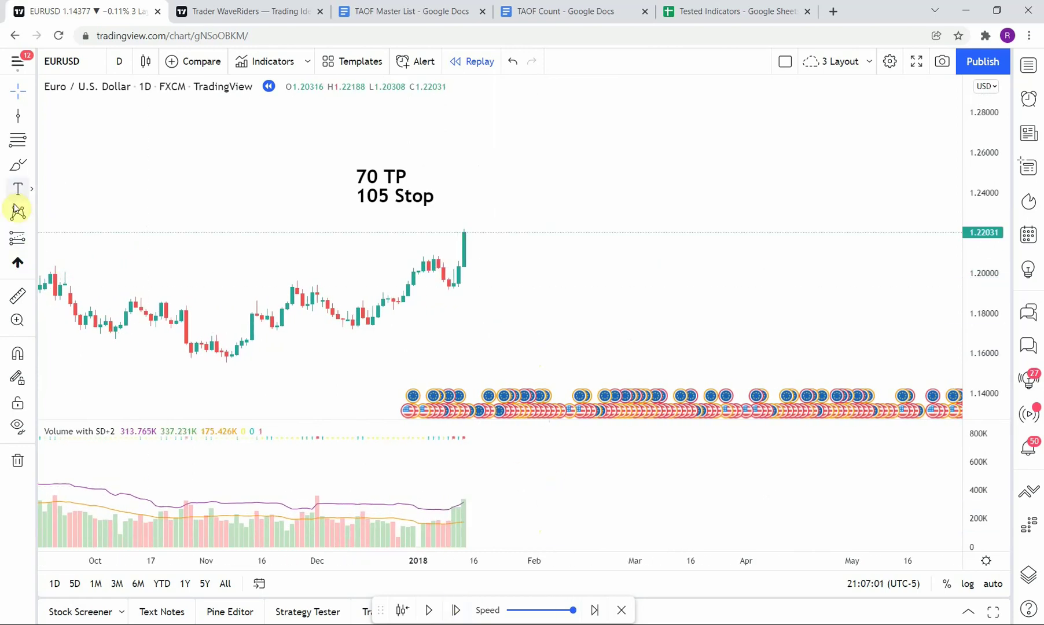
Place a vertical line on the 10 Jan '18 candle and colour it green
click(16, 123)
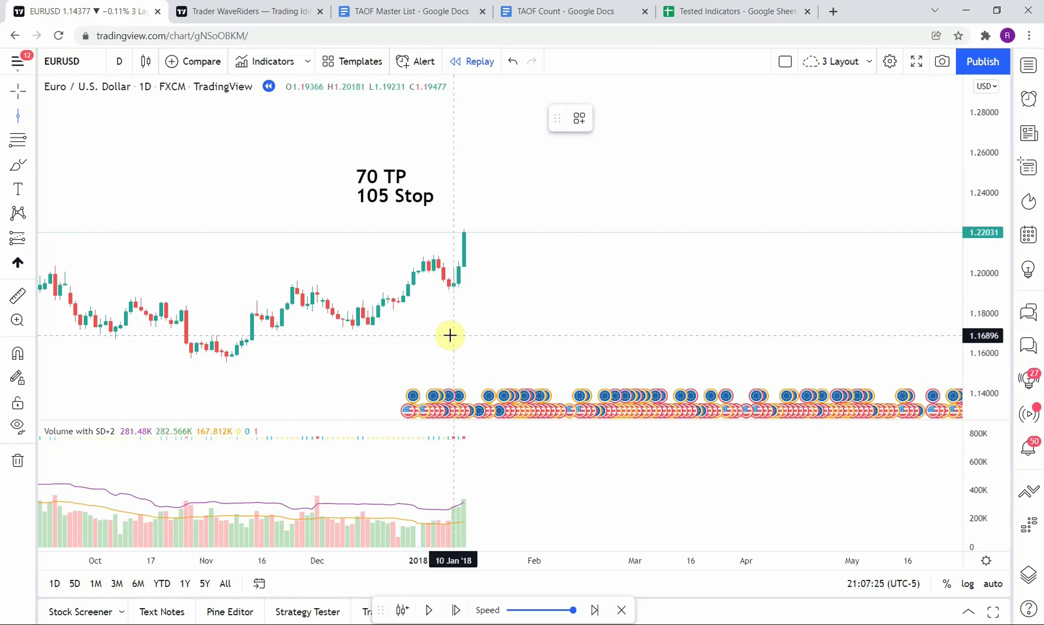
click(452, 335)
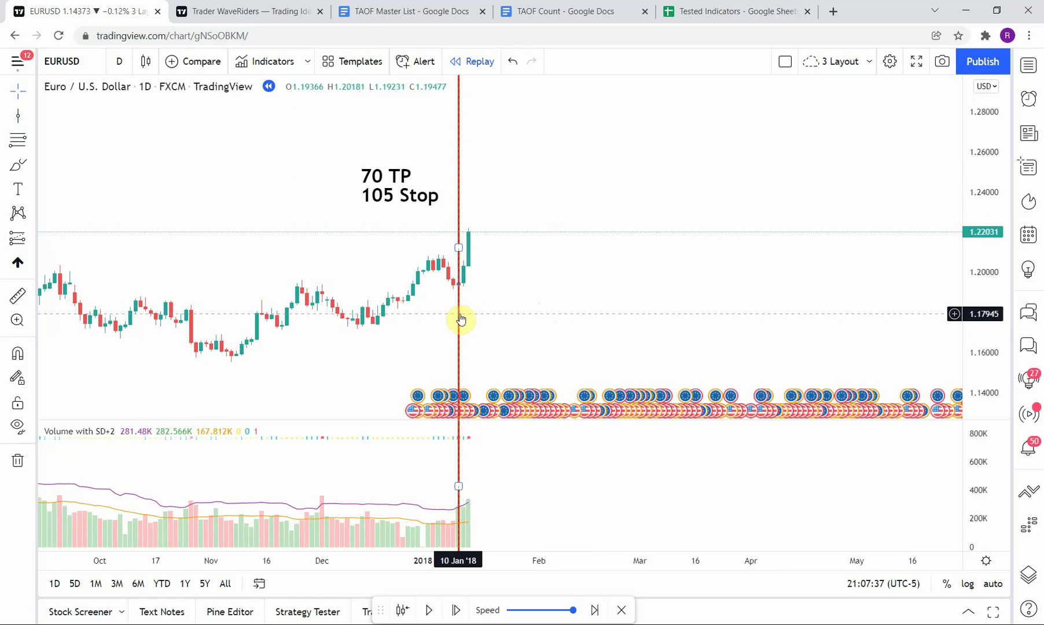
click(458, 340)
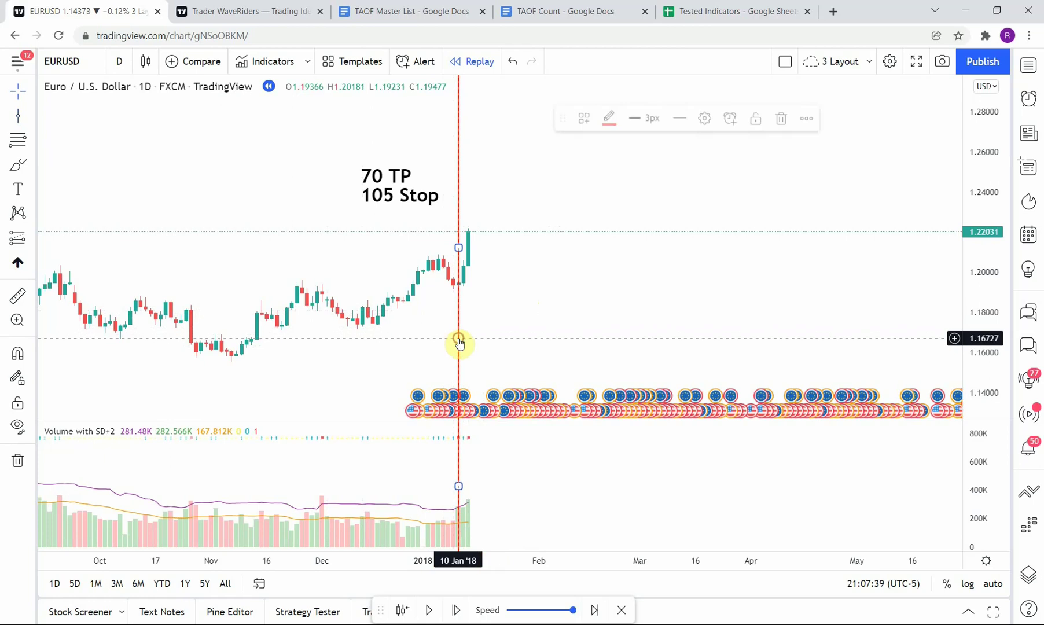
click(604, 118)
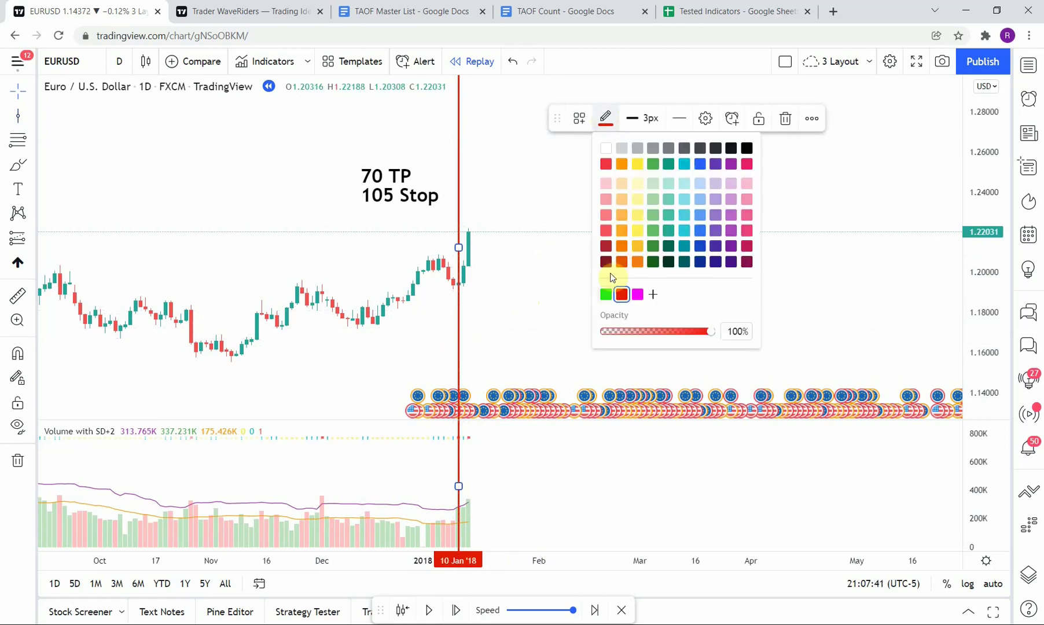
click(605, 295)
Examine the volume bars around the 10 Jan '18 line against the Volume with SD+2 deviation line
scroll(405, 324, up, 2)
drag(372, 365, 496, 341)
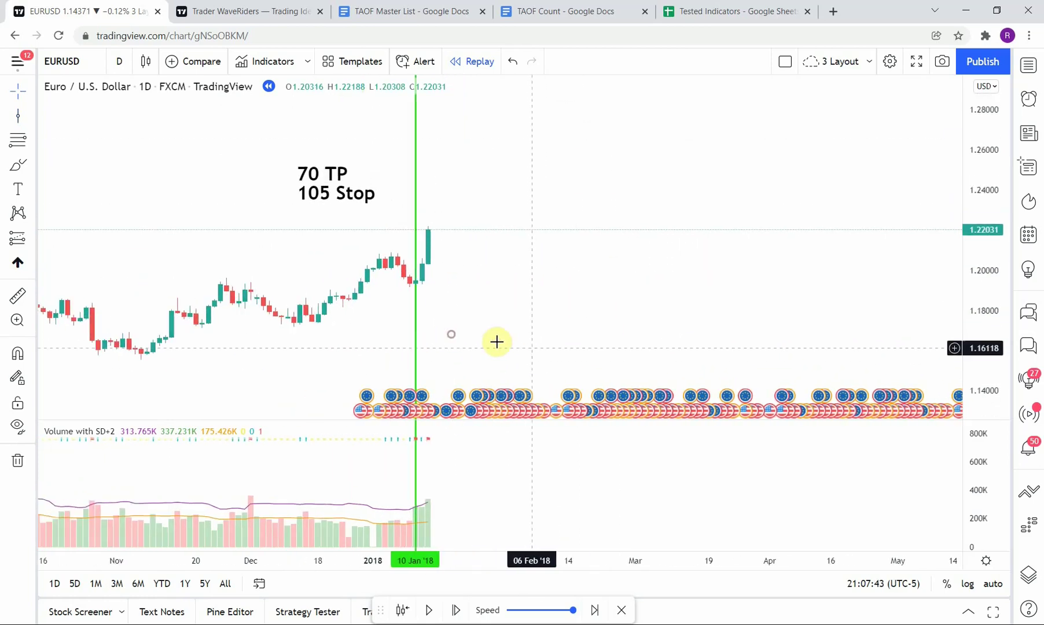
scroll(403, 426, up, 3)
drag(310, 517, 708, 508)
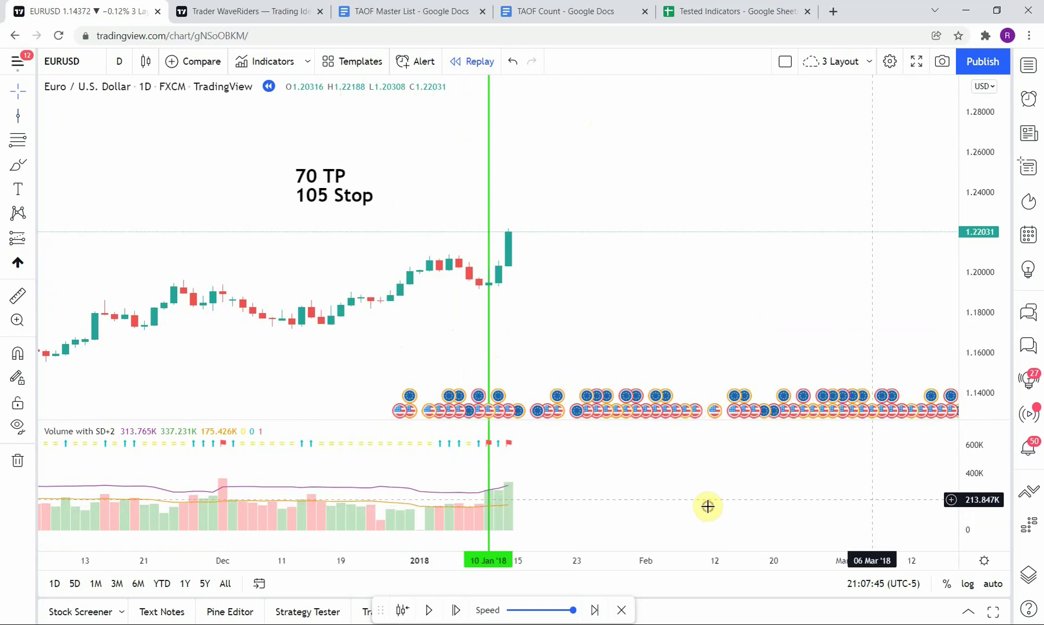
drag(986, 547, 999, 443)
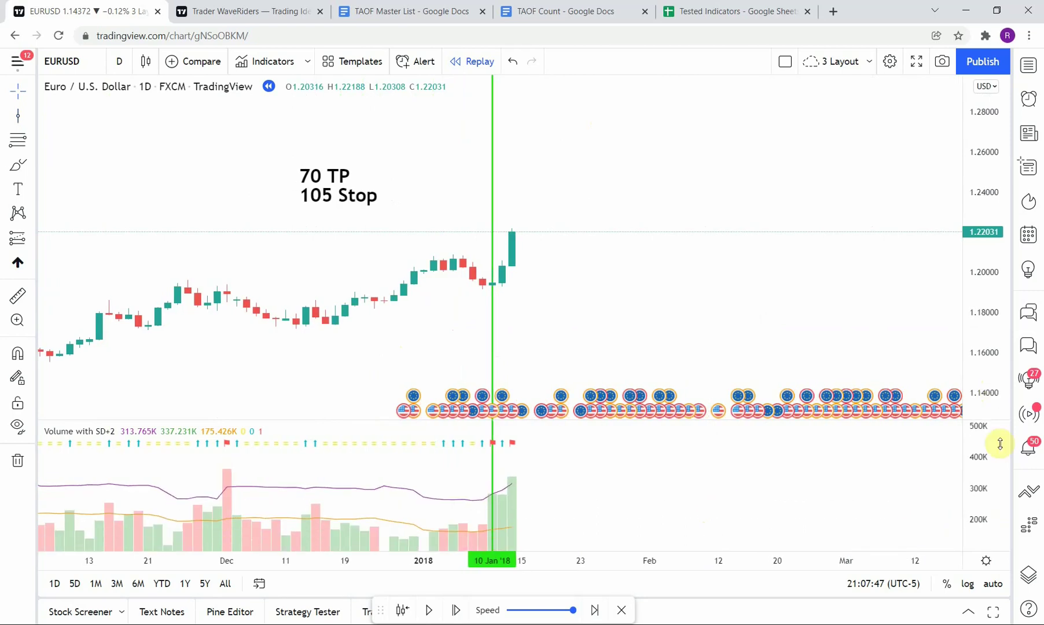
scroll(774, 315, down, 2)
drag(785, 354, 554, 305)
double_click(993, 467)
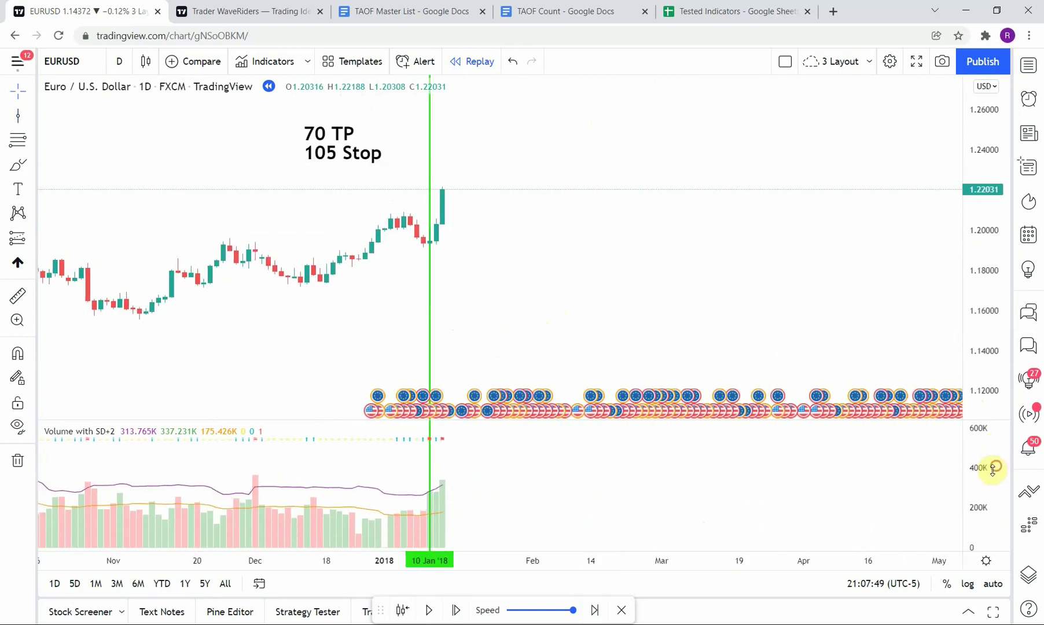
drag(611, 332, 672, 359)
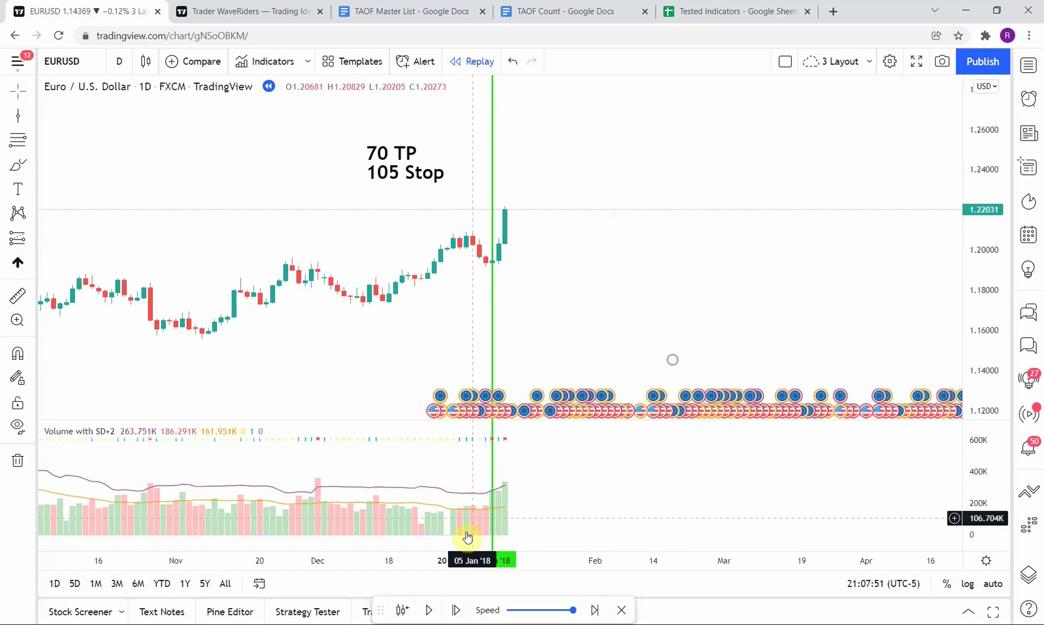
Advance the replay to the candle after 17 Jan '18 and mark 17 Jan '18 with a green vertical line
click(456, 609)
click(455, 610)
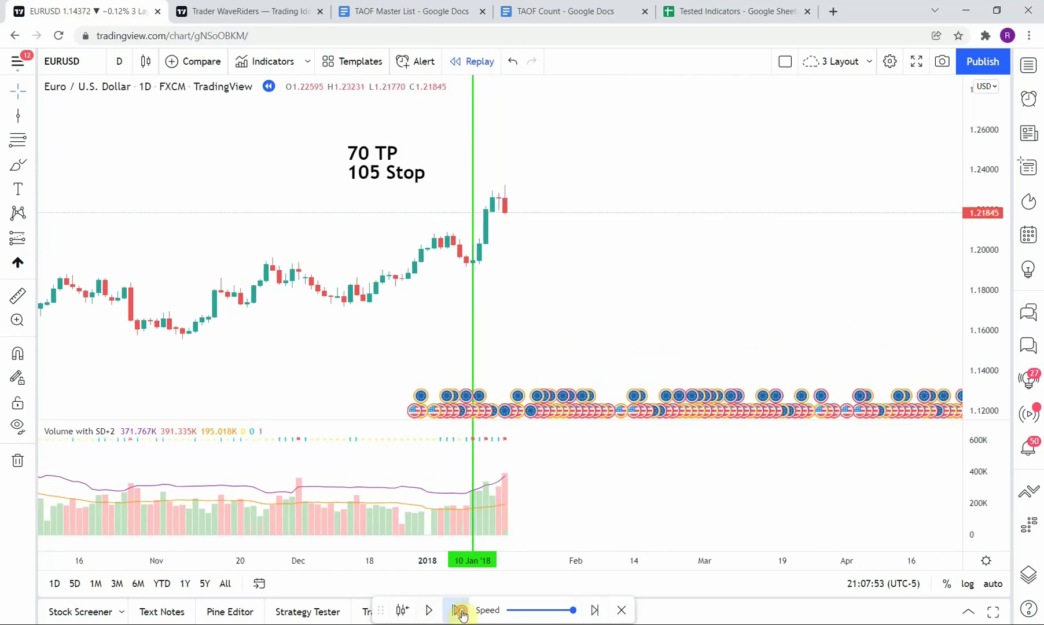
click(456, 609)
click(455, 610)
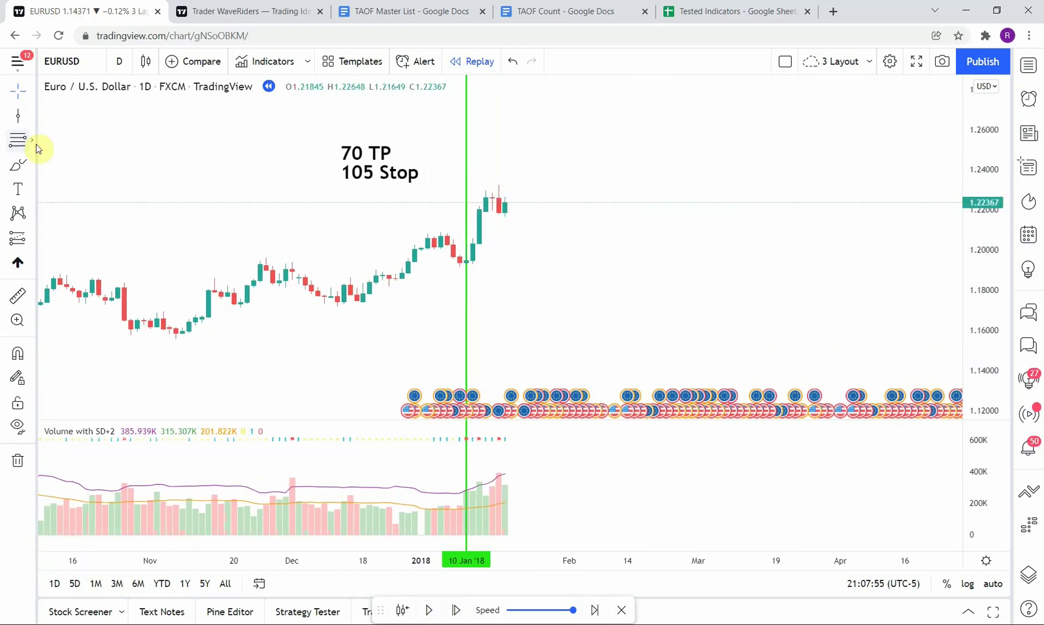
click(18, 115)
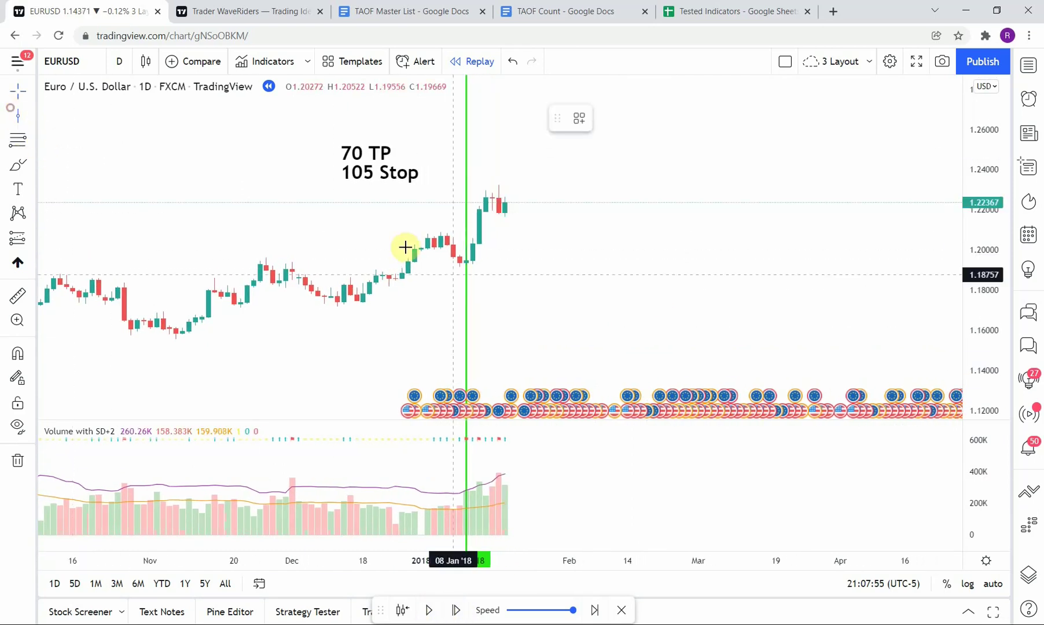
click(498, 287)
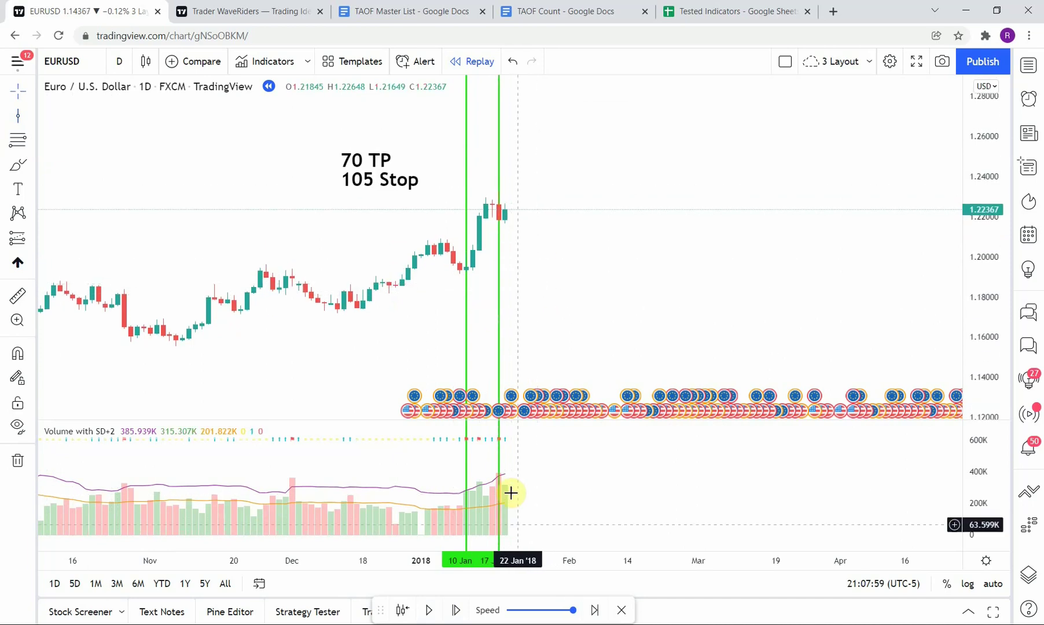
Advance the replay bar by bar to the candle after 25 Jan '18
click(454, 610)
click(454, 610)
click(454, 610)
click(454, 610)
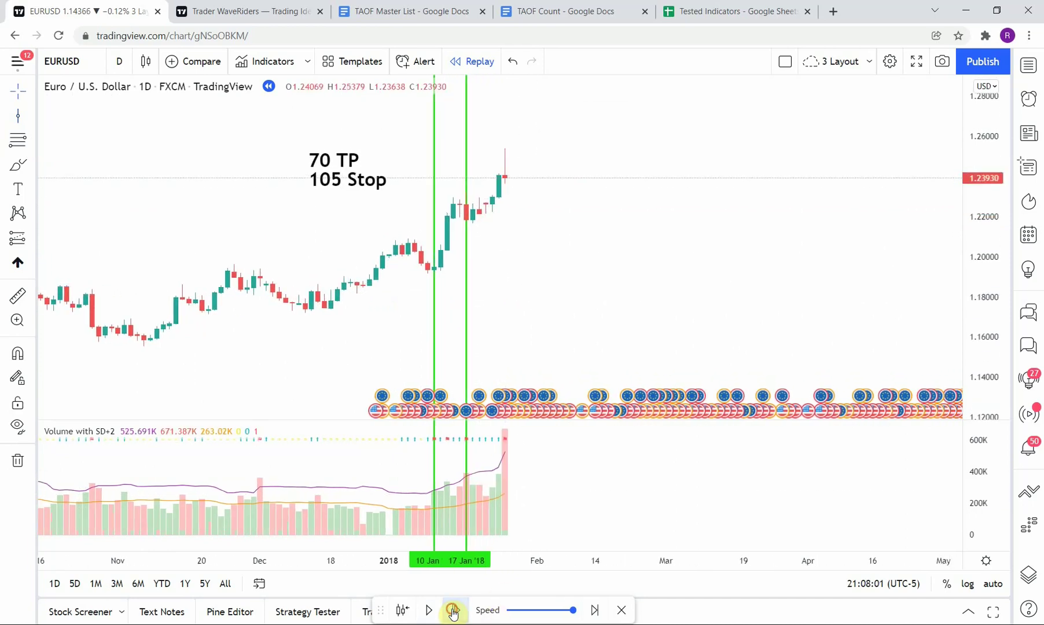
click(454, 610)
click(454, 610)
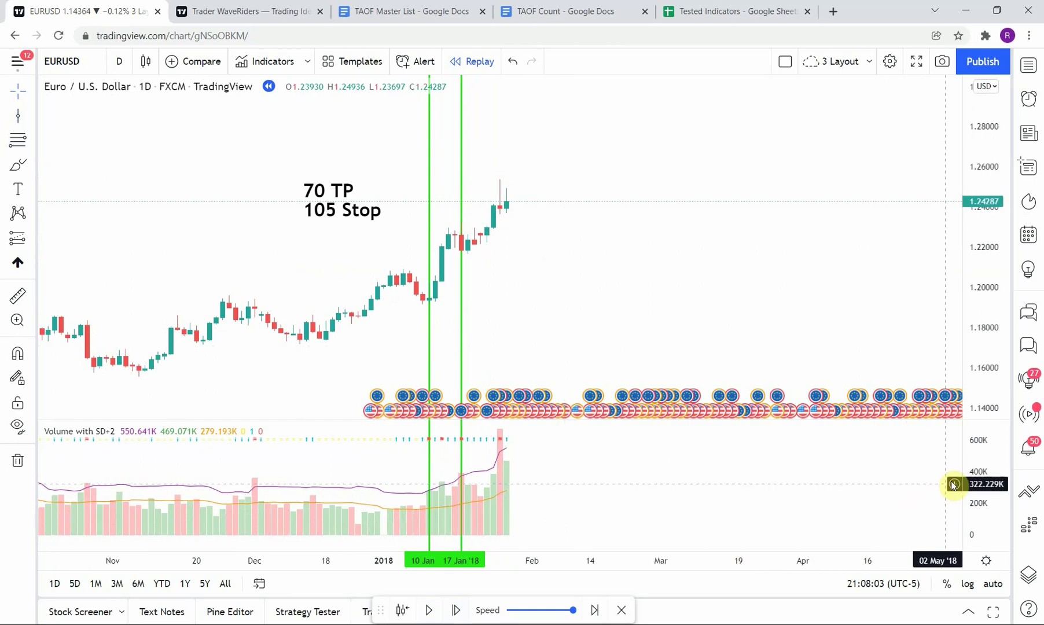
Mark 25 Jan '18 with a green vertical line and recolour the 17 Jan '18 line red
drag(971, 486, 989, 524)
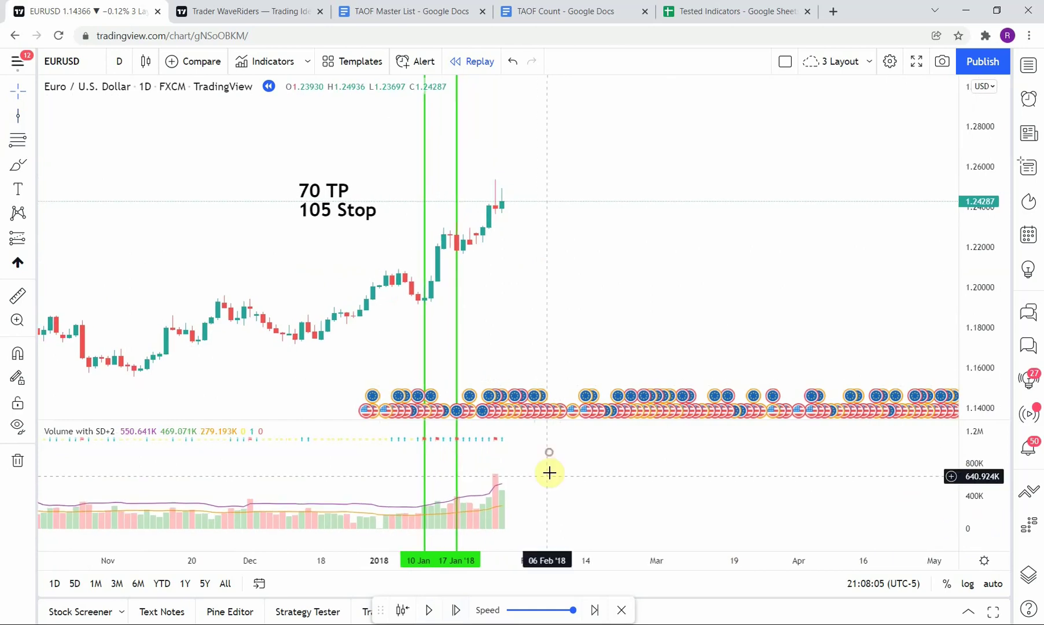
drag(548, 473, 546, 492)
double_click(979, 492)
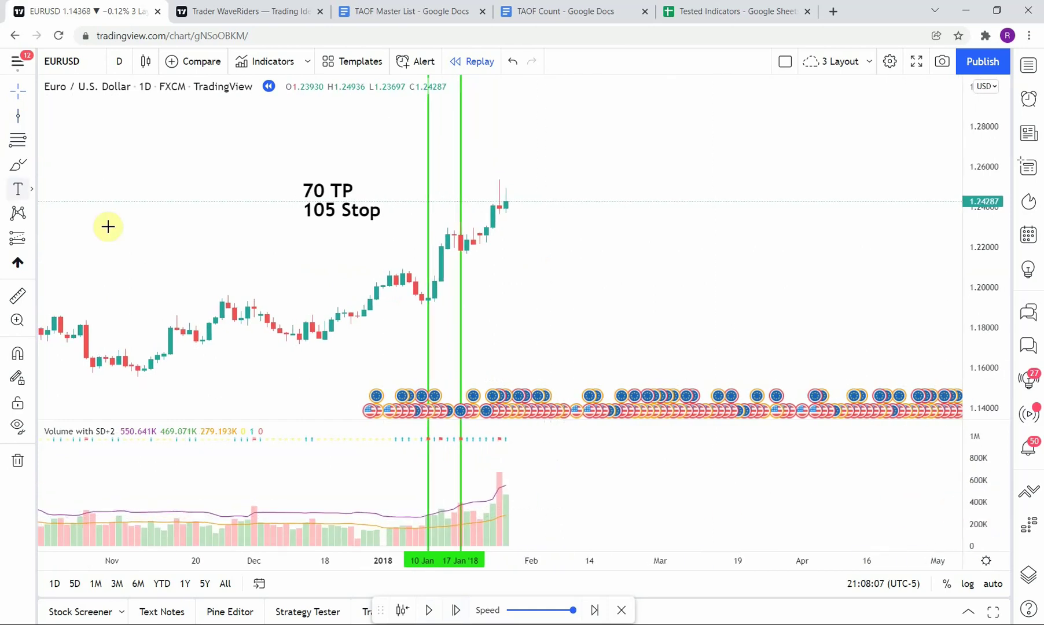
click(19, 116)
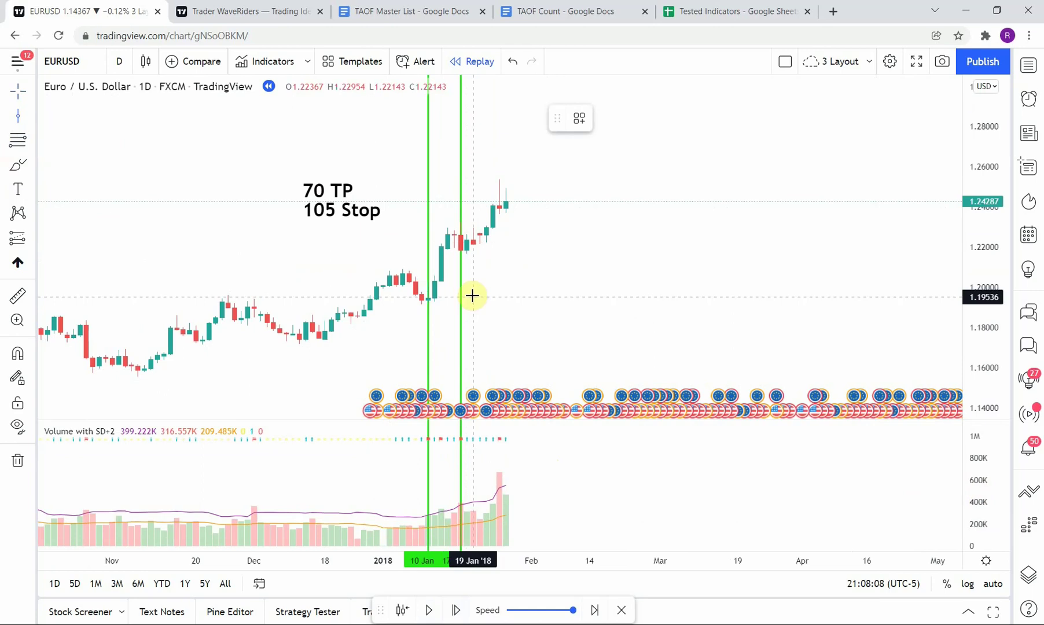
click(499, 308)
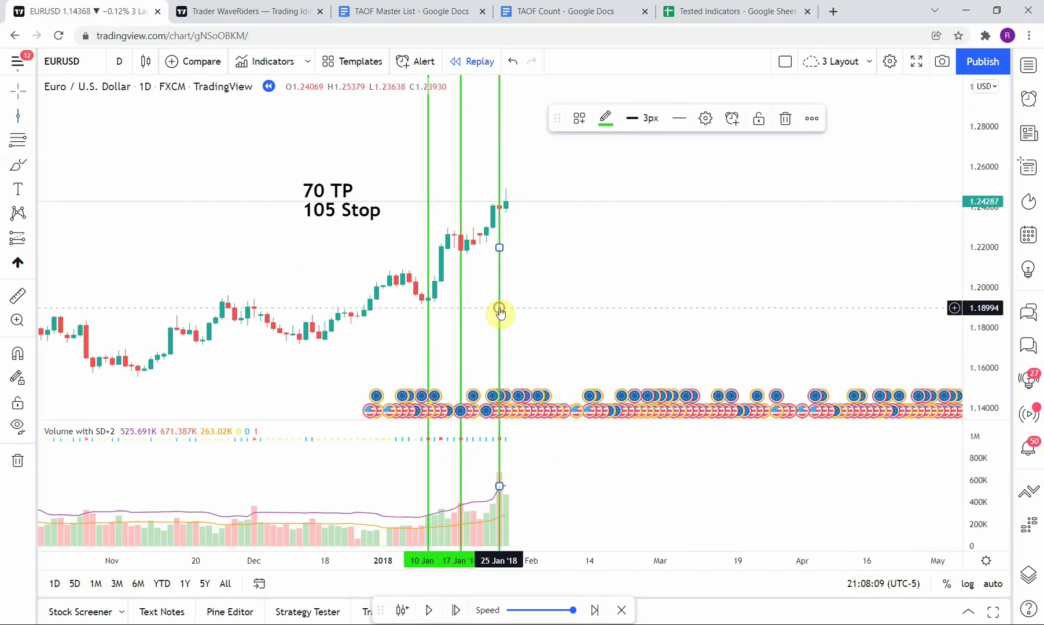
click(604, 118)
click(621, 295)
click(608, 305)
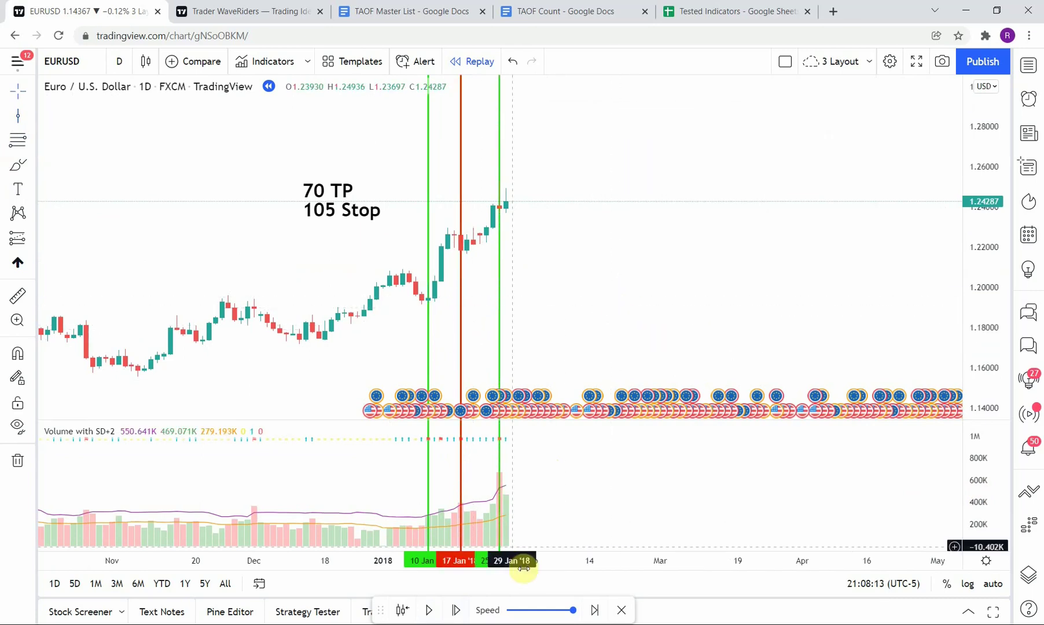
Advance the replay bar by bar to the candle after 08 Feb '18
click(457, 610)
click(457, 611)
click(457, 611)
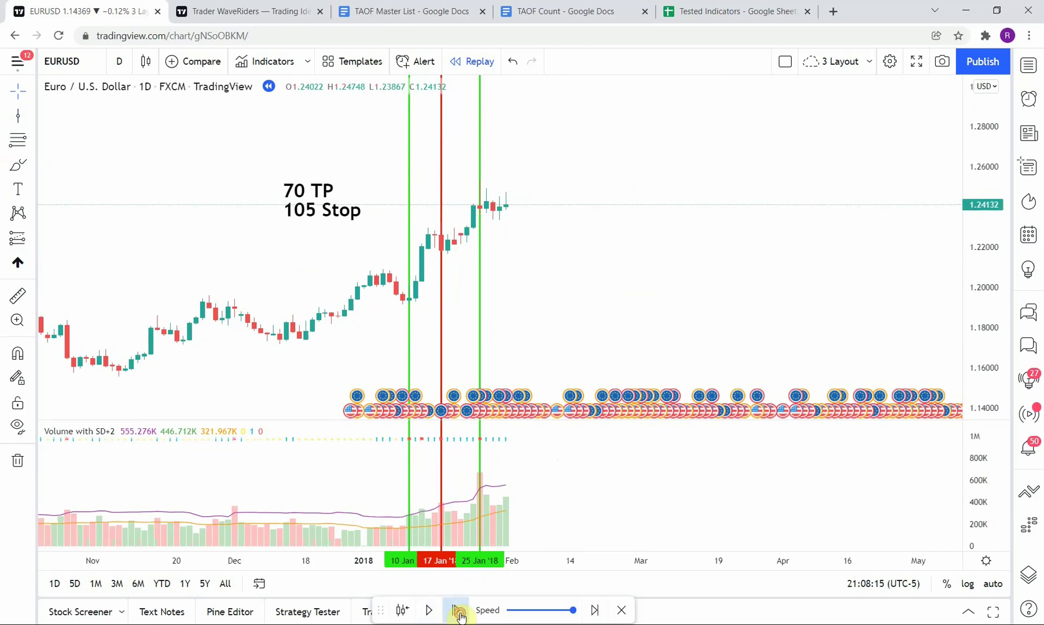
click(457, 611)
click(457, 611)
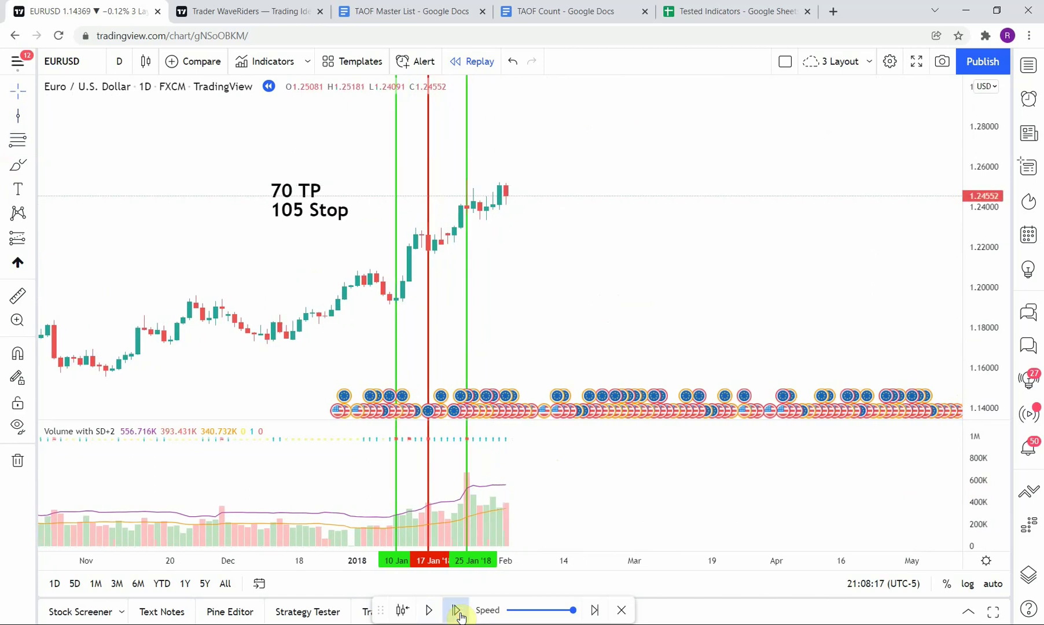
click(457, 611)
click(457, 611)
click(457, 611)
click(457, 611)
click(457, 611)
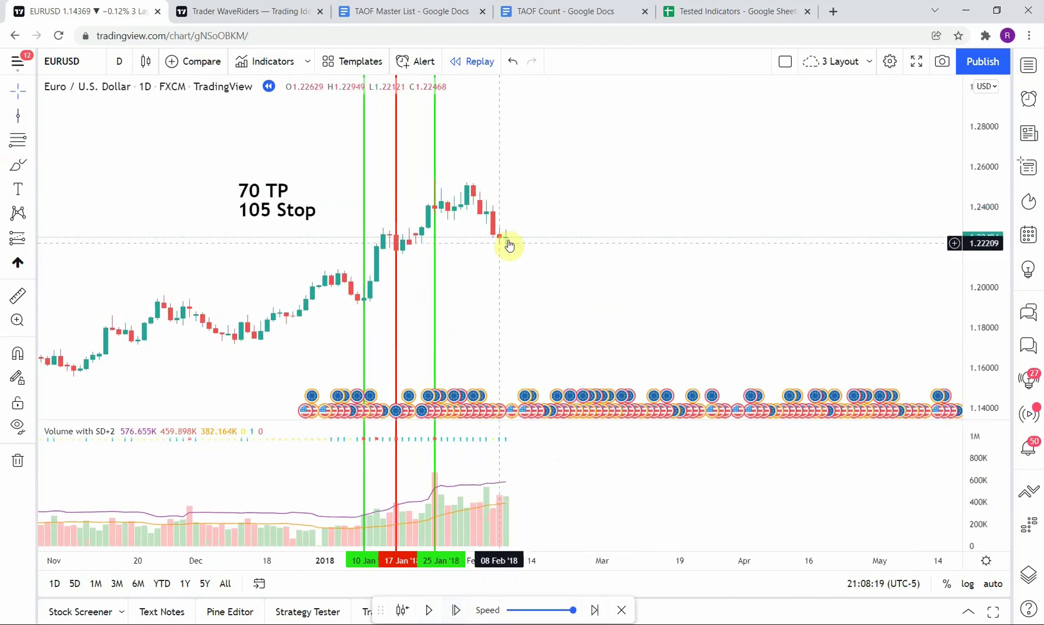
Measure the upward price move beside the 25 Jan '18 line, starting from about 1.23969
click(18, 295)
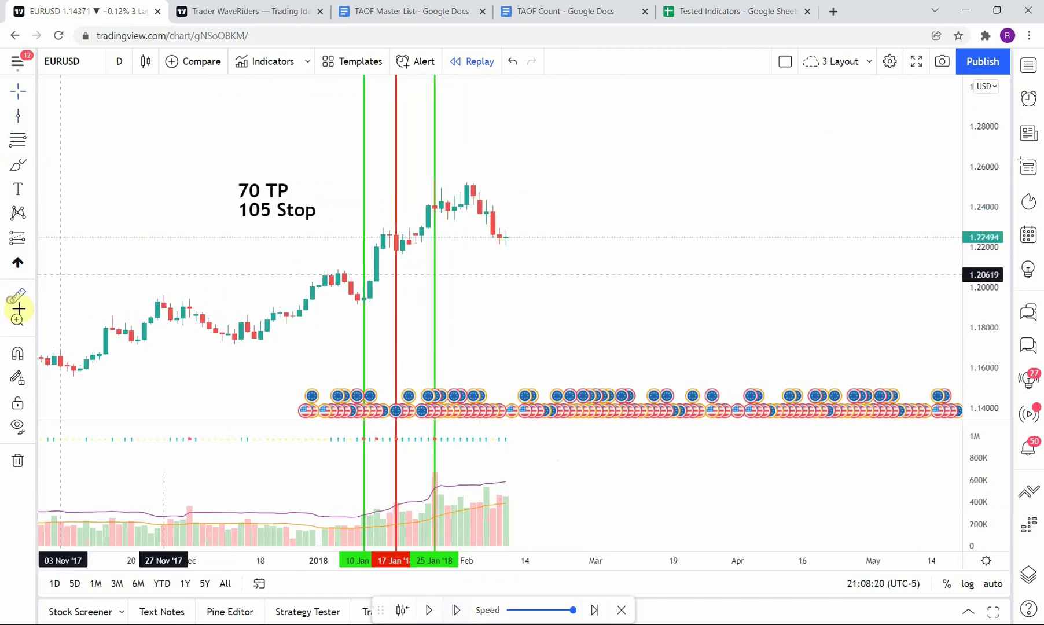
click(416, 207)
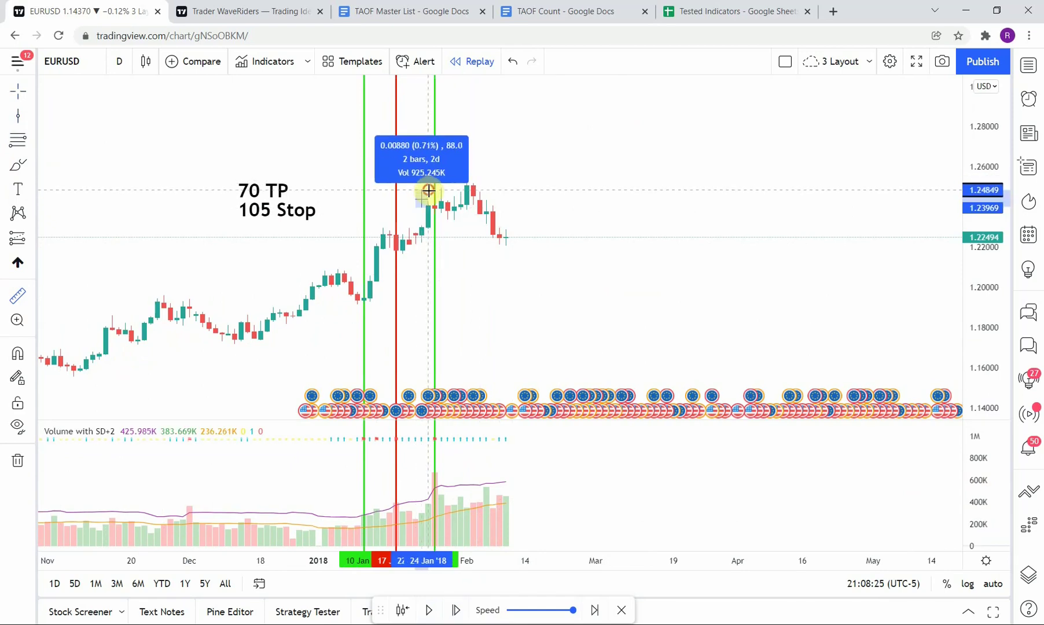
key(Escape)
Dismiss the price measurement and recolour the 25 Jan '18 vertical line red
drag(465, 265, 470, 289)
click(439, 329)
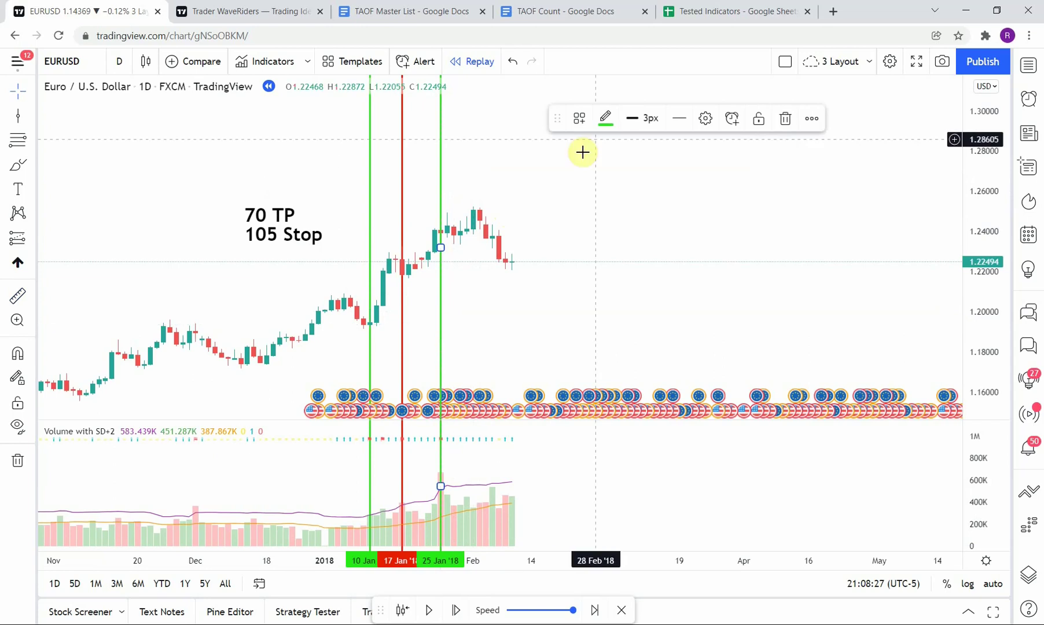
click(605, 118)
click(621, 294)
drag(525, 317, 530, 311)
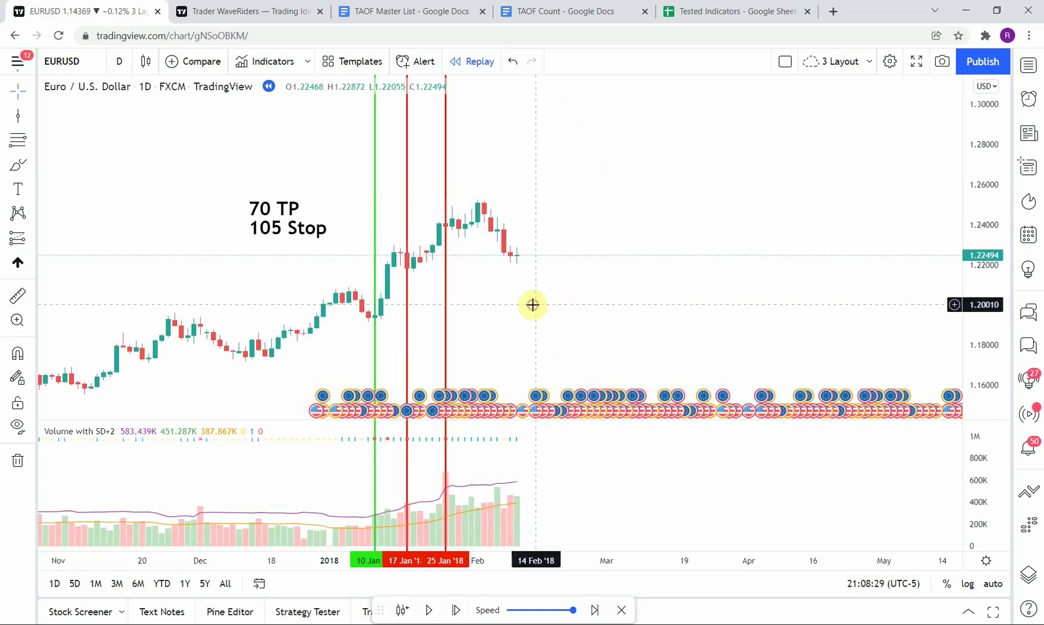
Examine the price action around the 10, 17 and 25 Jan '18 signal lines
drag(284, 279, 321, 277)
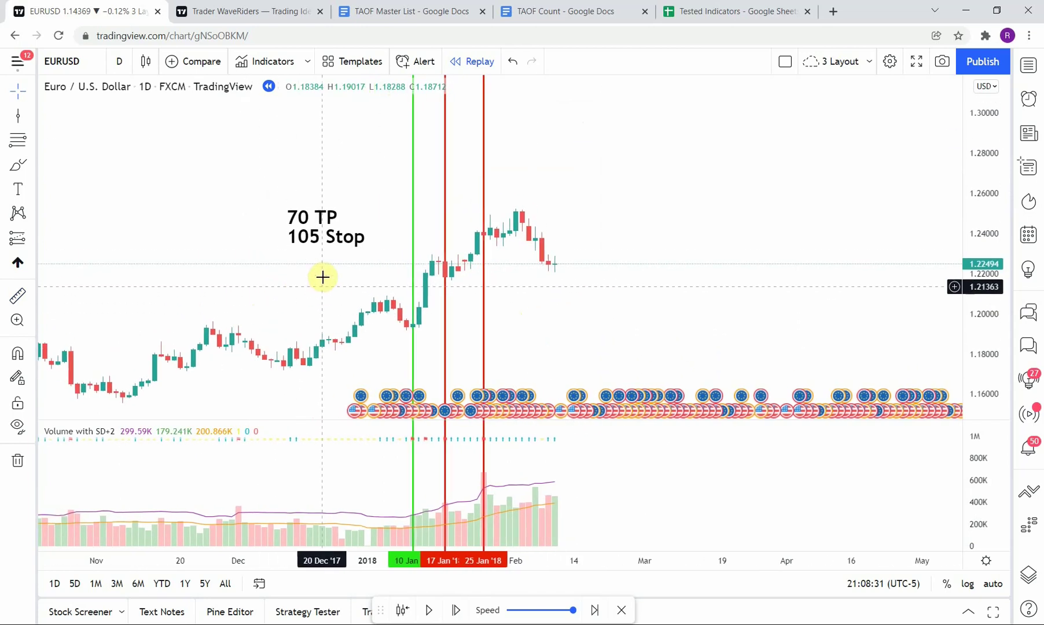
click(413, 328)
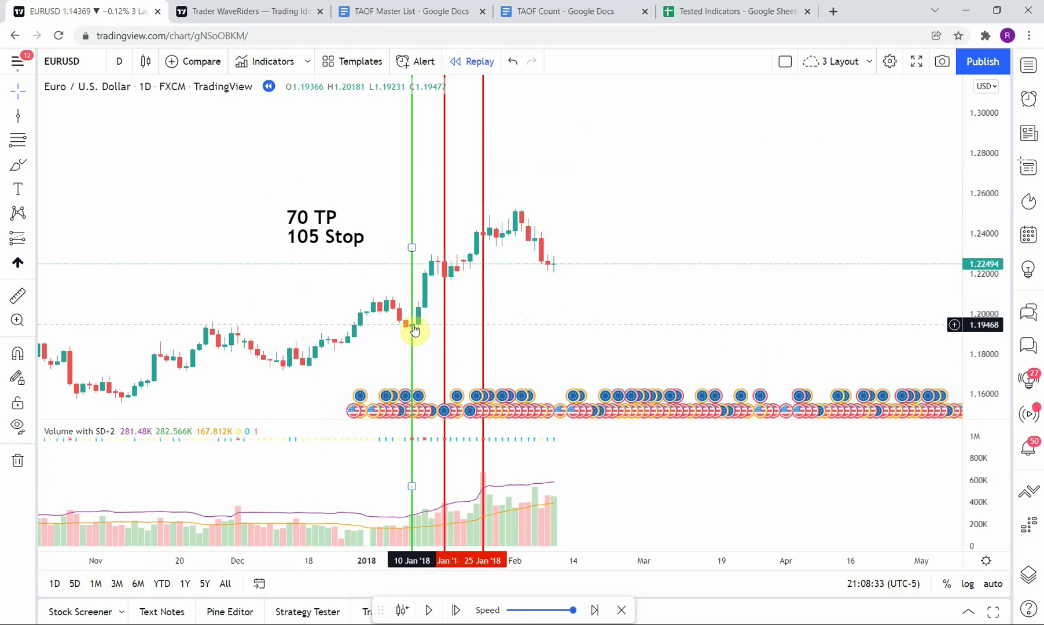
click(420, 315)
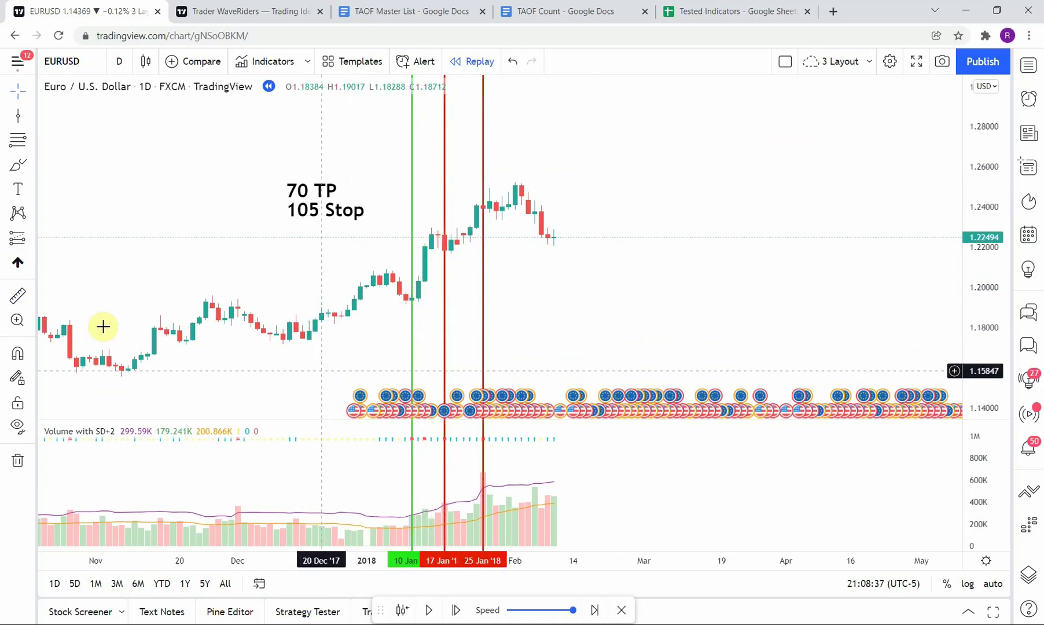
click(447, 254)
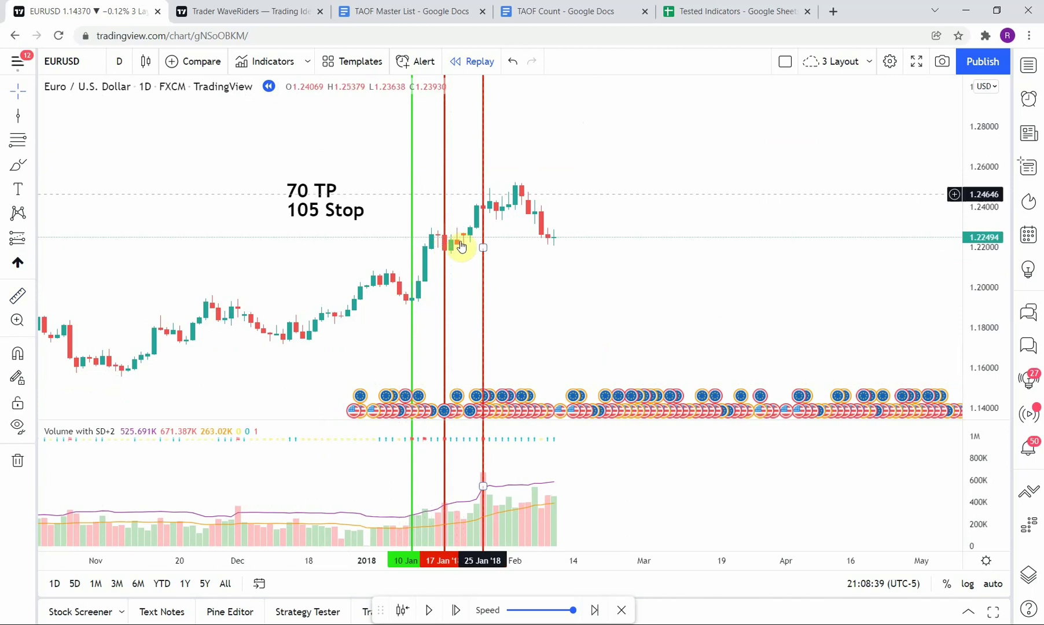
drag(553, 341, 553, 363)
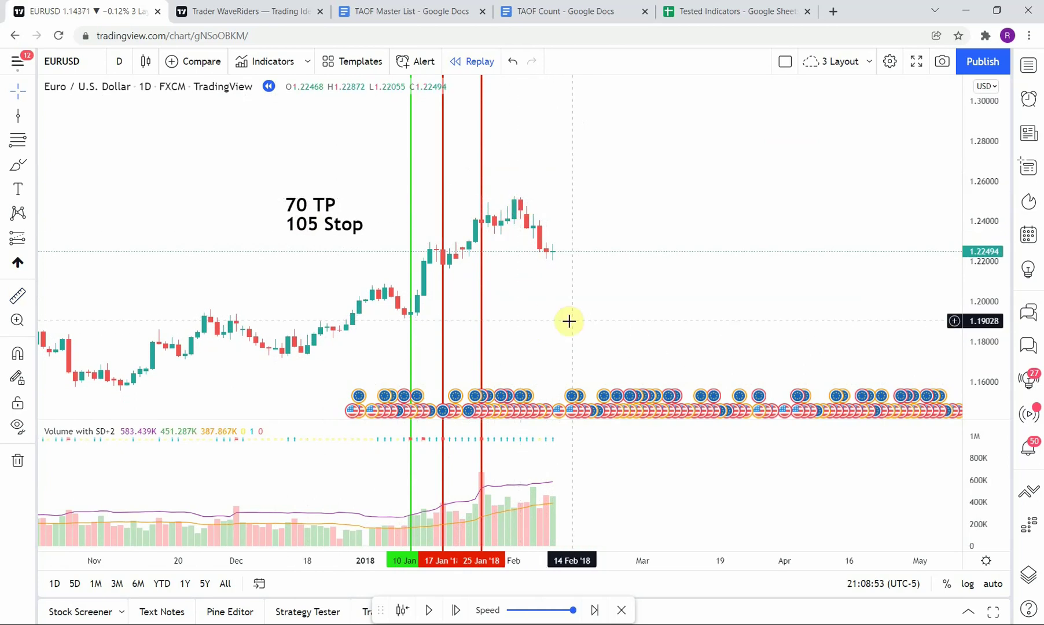
drag(568, 319, 564, 328)
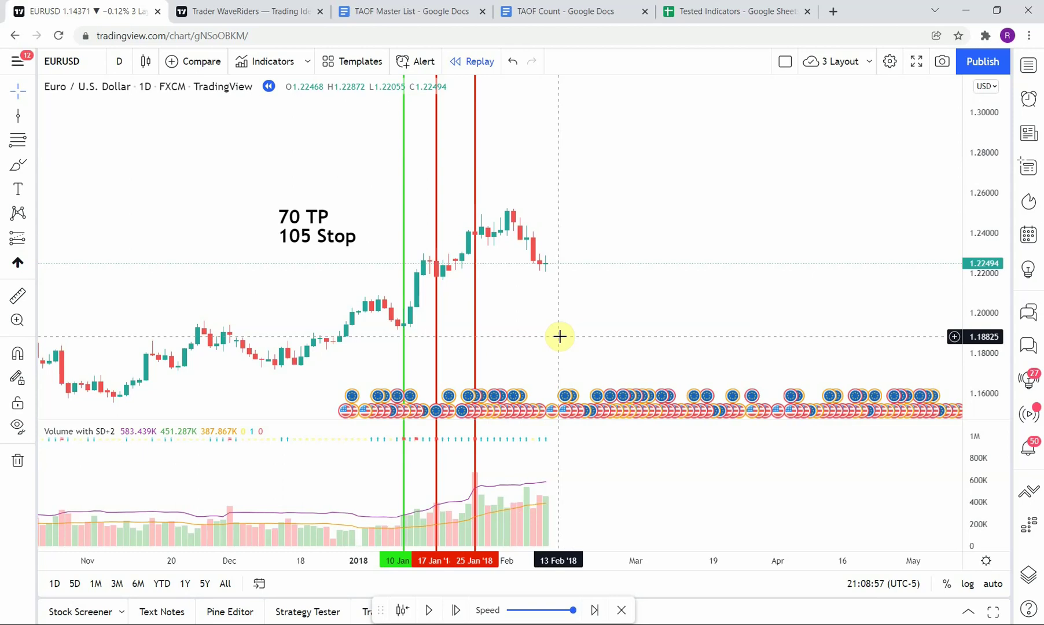
drag(544, 293, 540, 295)
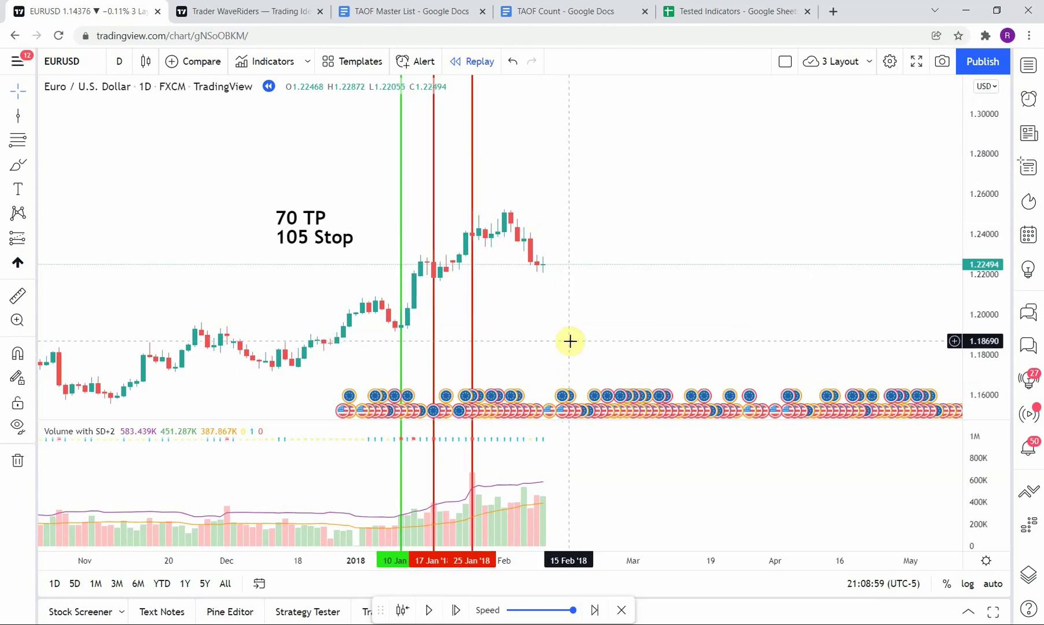
drag(569, 342, 519, 343)
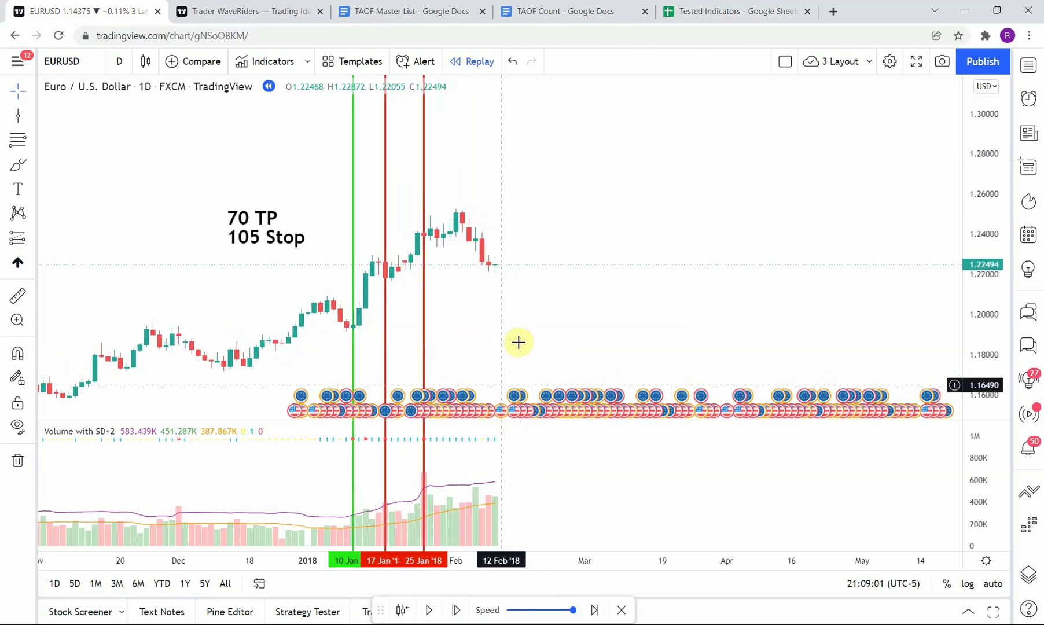
Advance the replay bar by bar to late March 2018
click(455, 610)
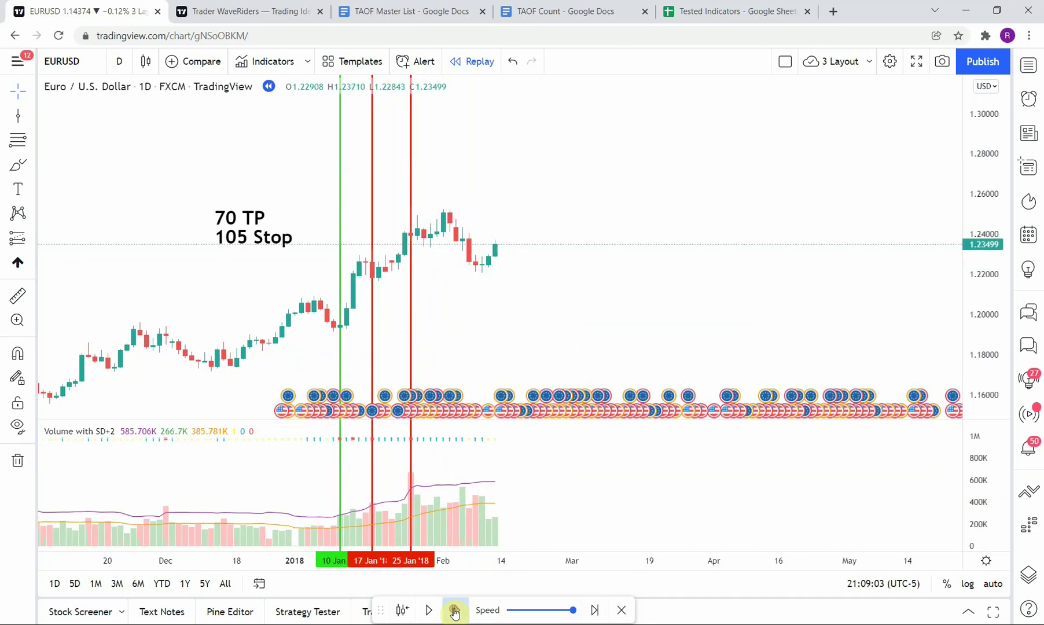
click(455, 610)
click(455, 610)
click(456, 610)
click(454, 610)
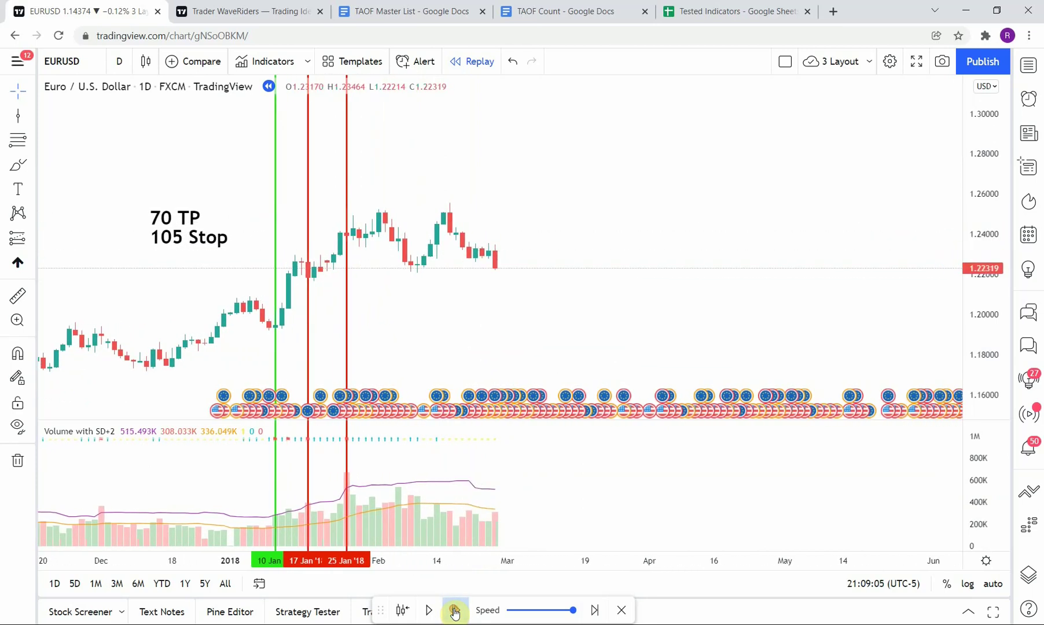
click(454, 610)
click(454, 611)
click(454, 610)
click(454, 611)
click(454, 610)
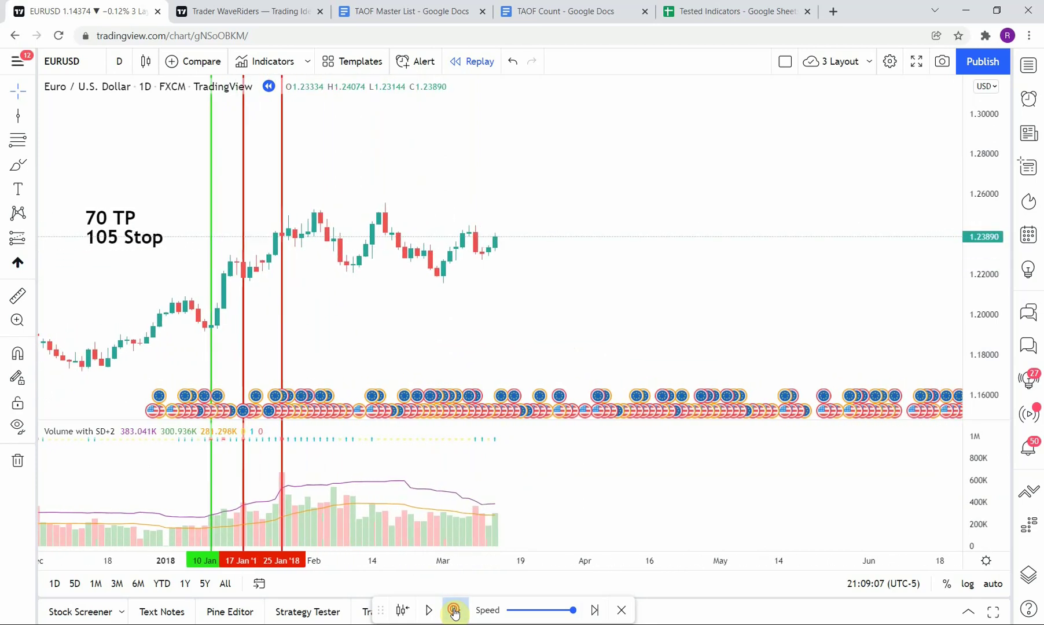
click(454, 610)
click(455, 610)
click(454, 610)
click(454, 610)
click(454, 610)
click(454, 610)
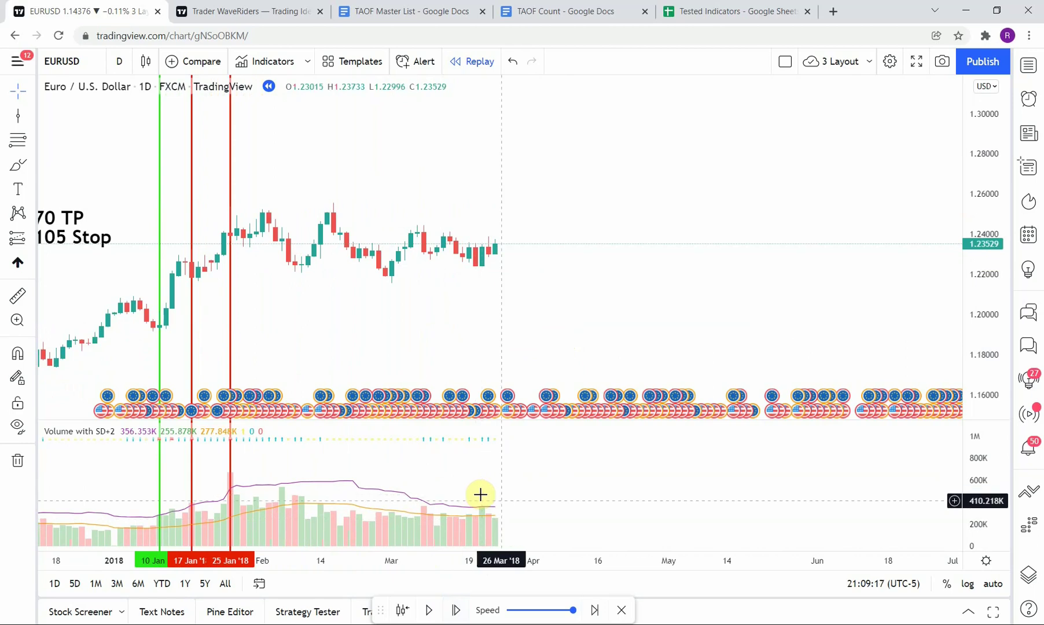
Play the replay to about 08 May '18 and mark 02 May '18 with a green vertical line
click(429, 611)
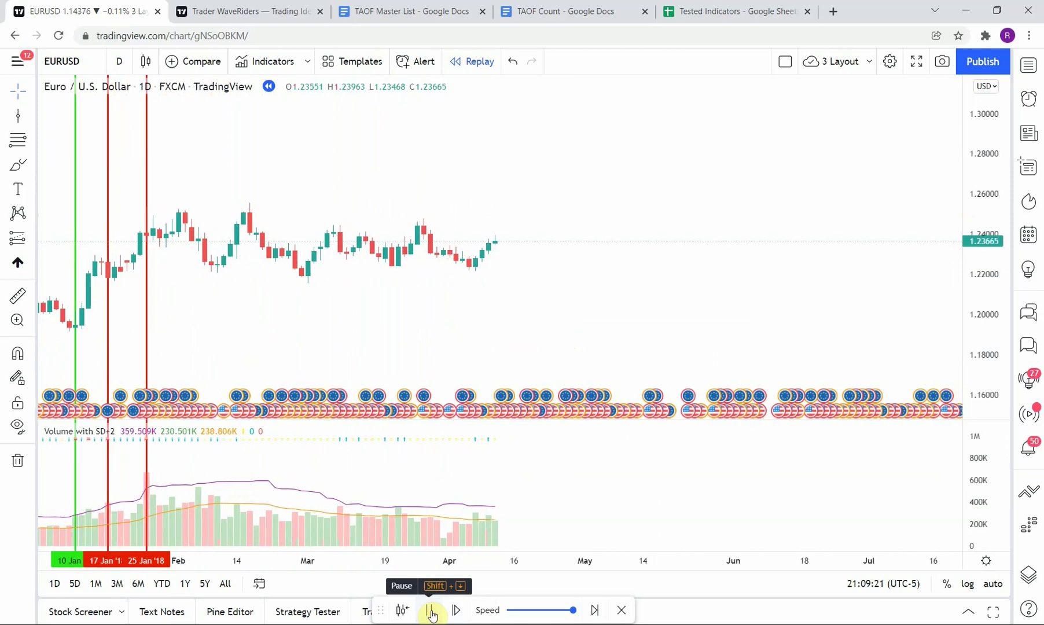
click(429, 610)
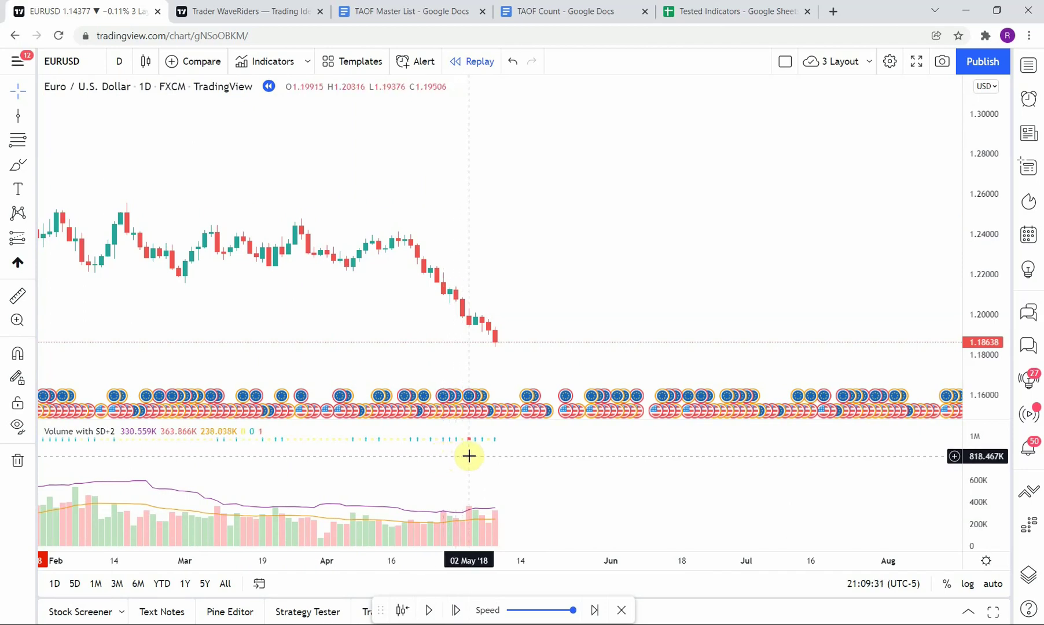
drag(423, 336, 429, 273)
click(17, 115)
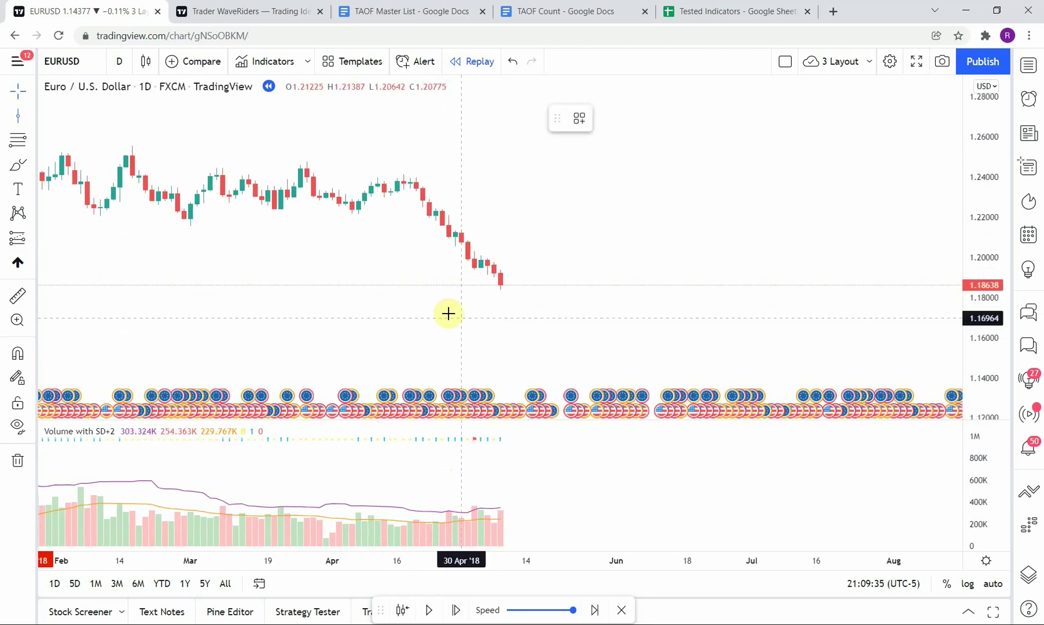
click(474, 316)
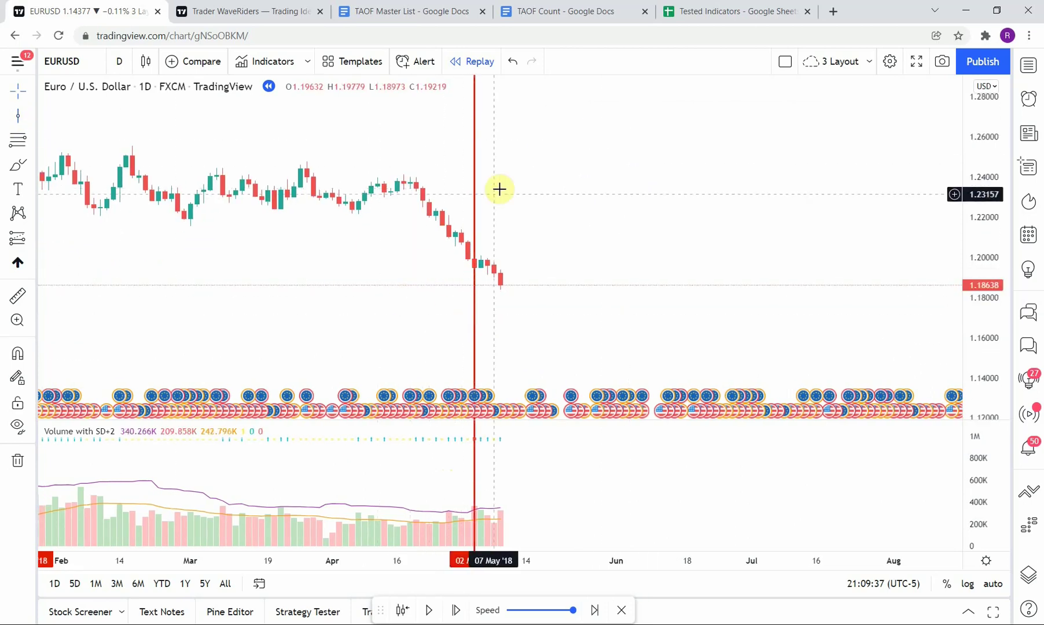
click(474, 219)
click(603, 116)
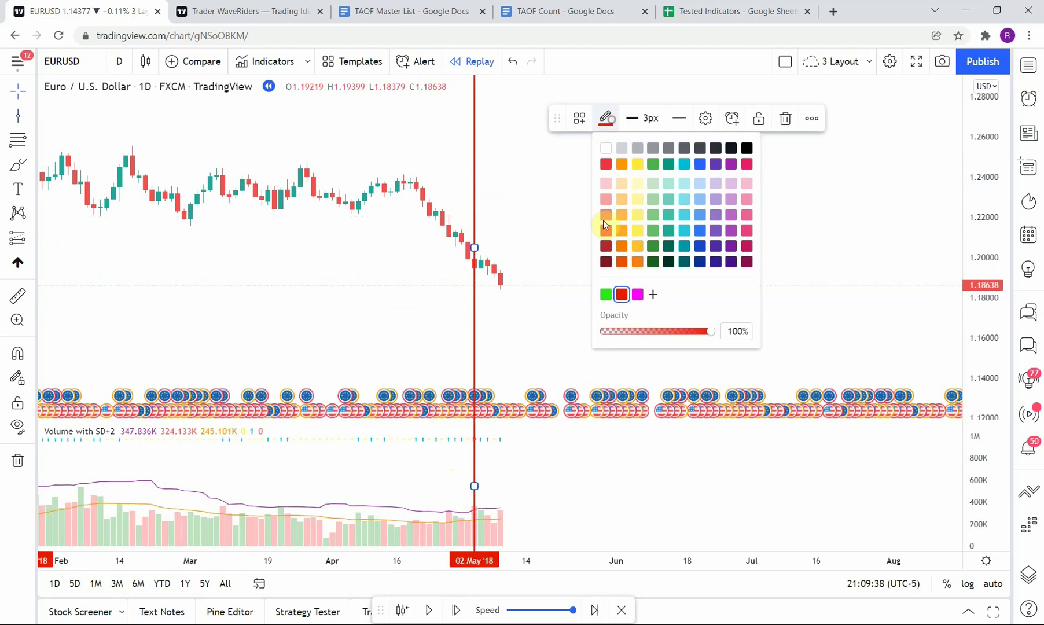
click(601, 294)
click(569, 319)
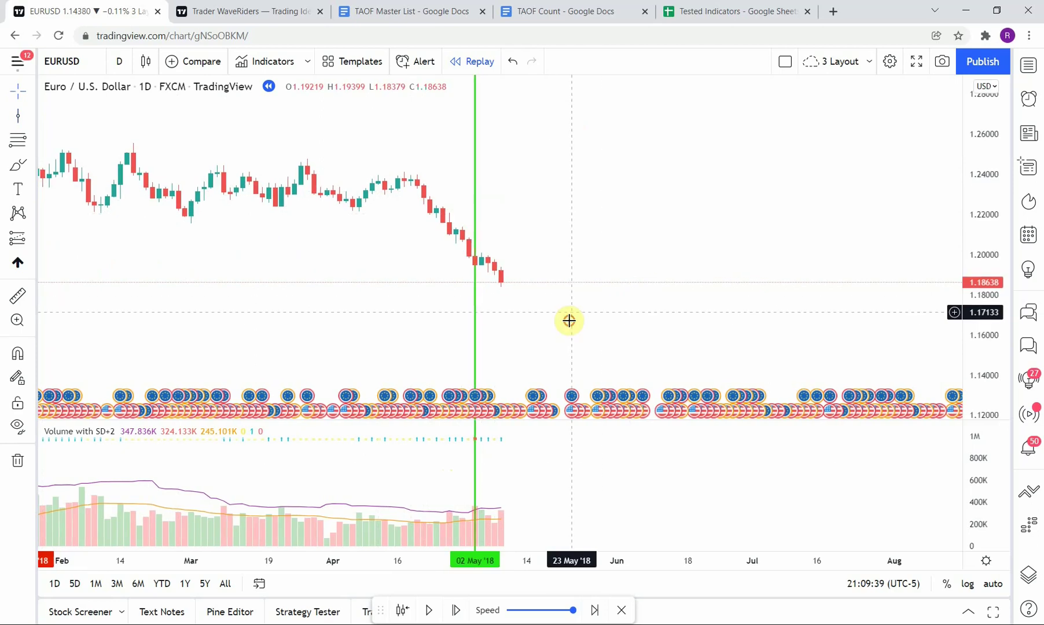
Play the replay to about 21 May '18 and mark 10 May '18 with a green vertical line
click(428, 609)
click(429, 609)
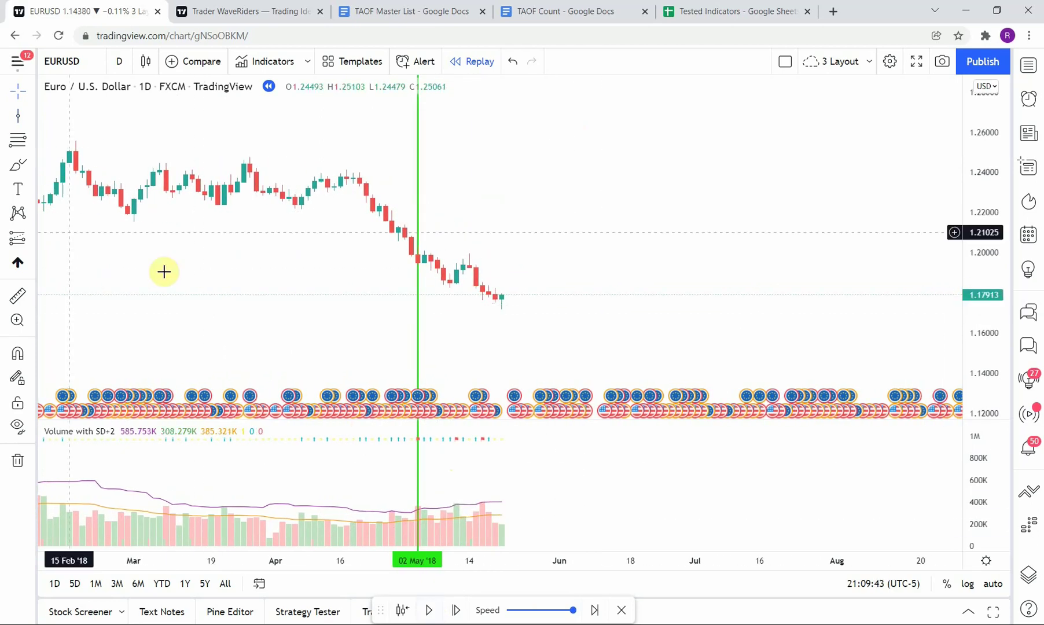
click(18, 116)
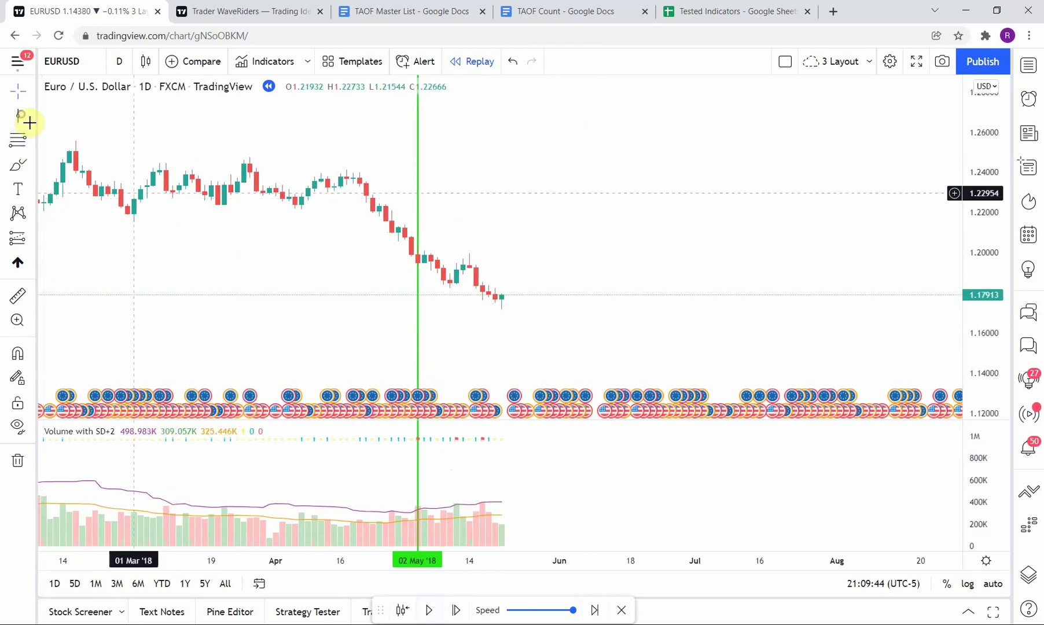
click(457, 343)
click(621, 328)
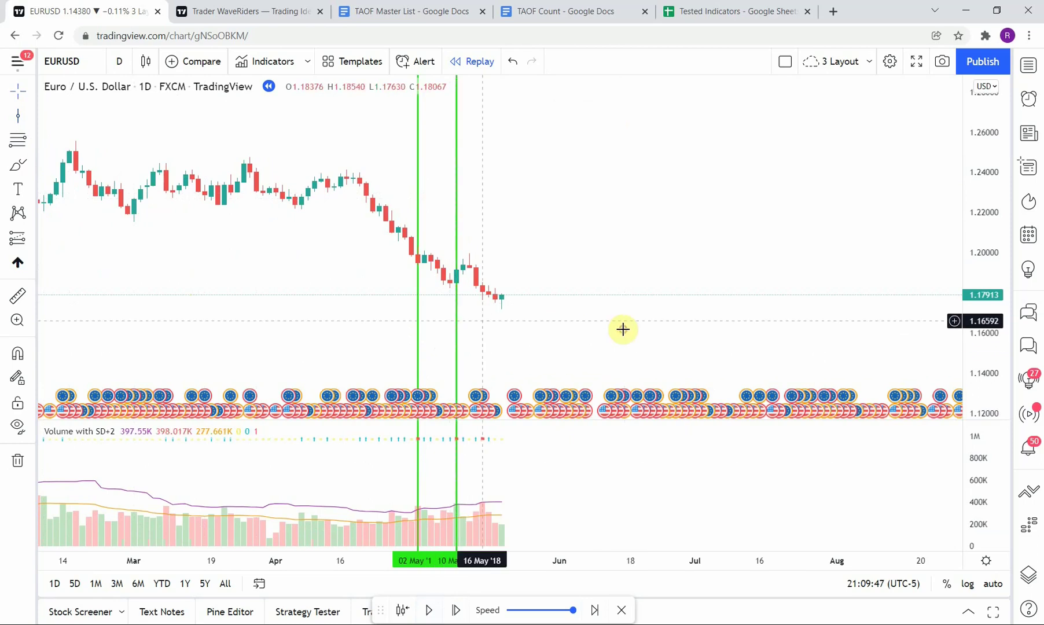
Measure the upward price move beside the 10 May '18 line, starting from about 1.19164
click(443, 269)
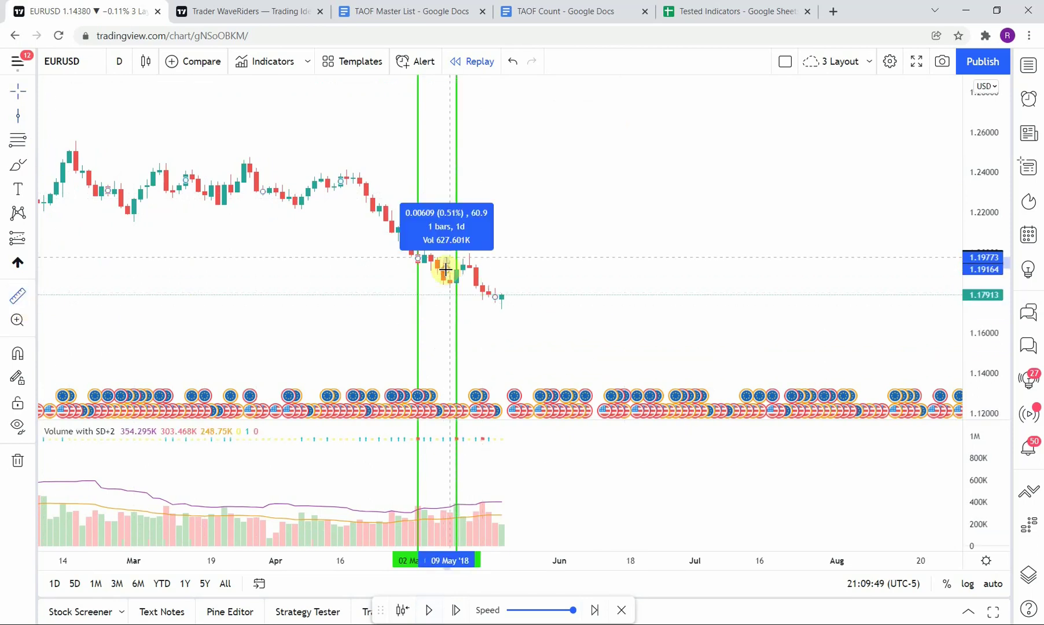
click(439, 295)
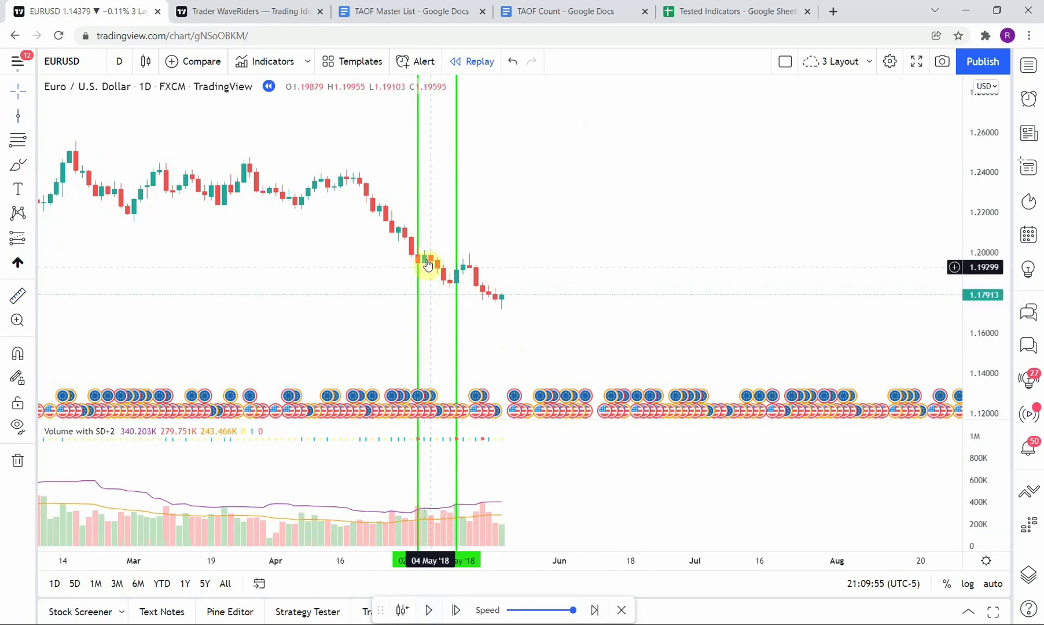
click(456, 292)
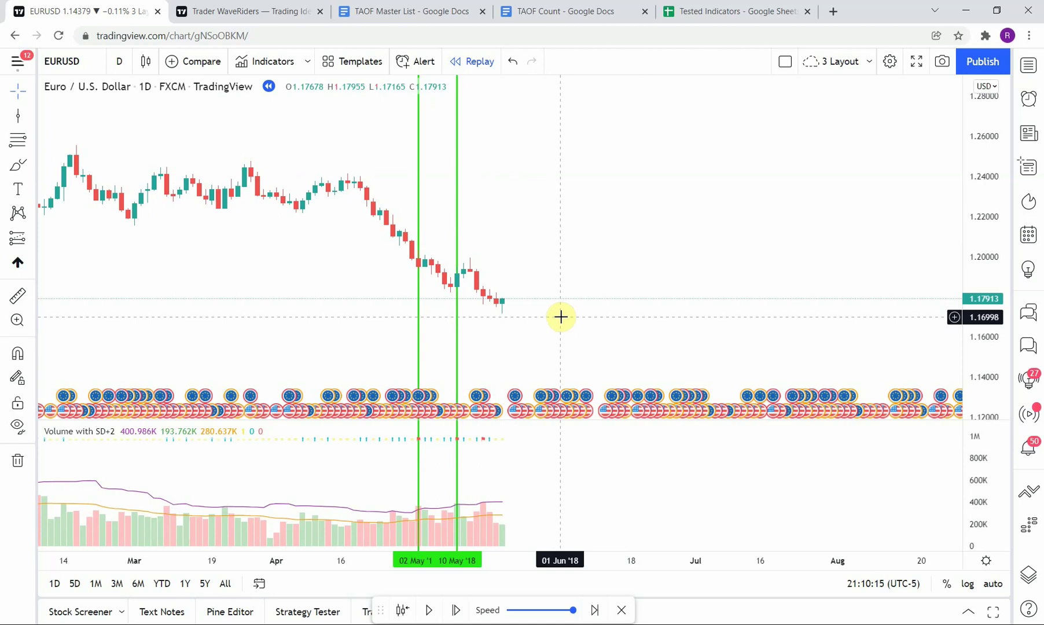
Mark 16 May '18 with a green vertical line and advance the replay to early November 2018
click(484, 312)
key(shift+Right)
key(shift+Right)
key(shift+Right)
key(shift+Right)
key(shift+Right)
key(shift+Right)
key(shift+Right)
key(shift+Right)
key(shift+Right)
key(shift+Right)
click(440, 320)
click(428, 610)
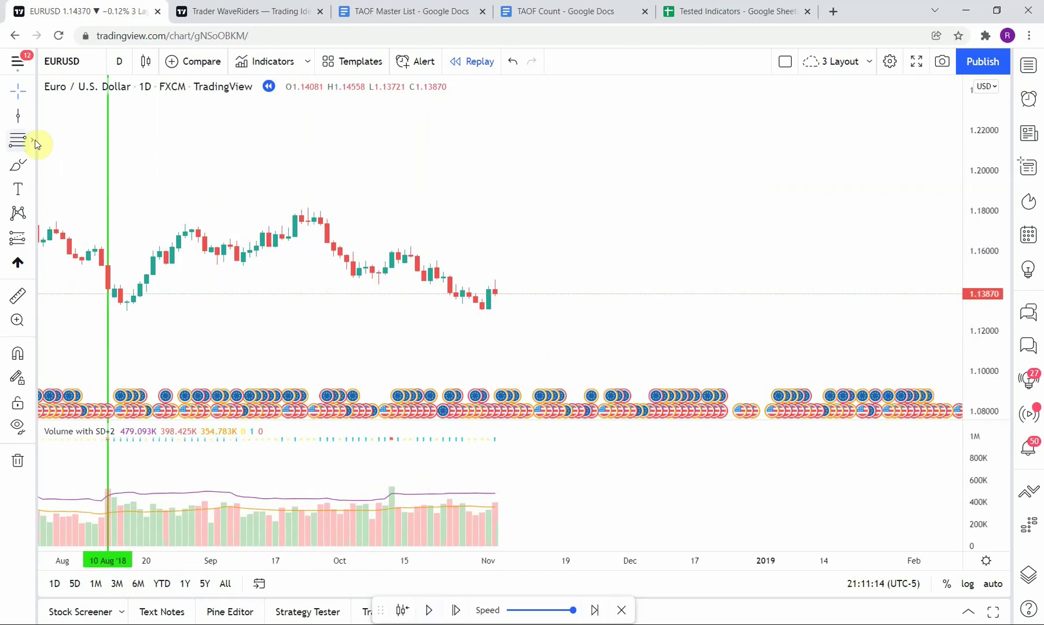
Mark 11 Oct '18 with a red vertical line and play the replay to late January 2019
click(310, 243)
click(431, 611)
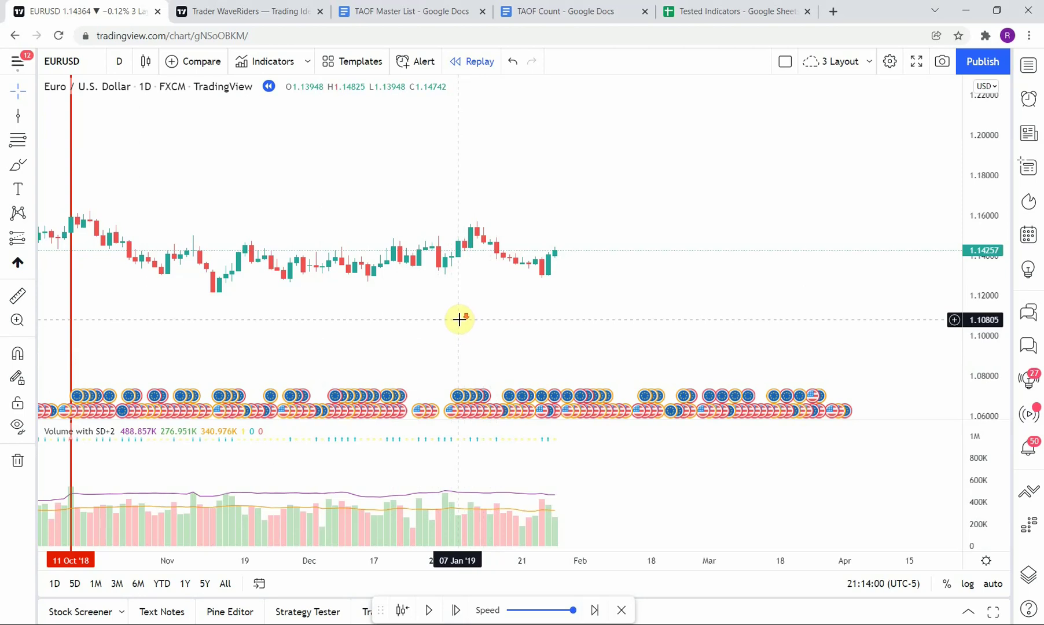
Examine all green and red signal lines from January to October 2018 on the compressed chart
scroll(459, 320, down, 5)
drag(436, 267, 399, 354)
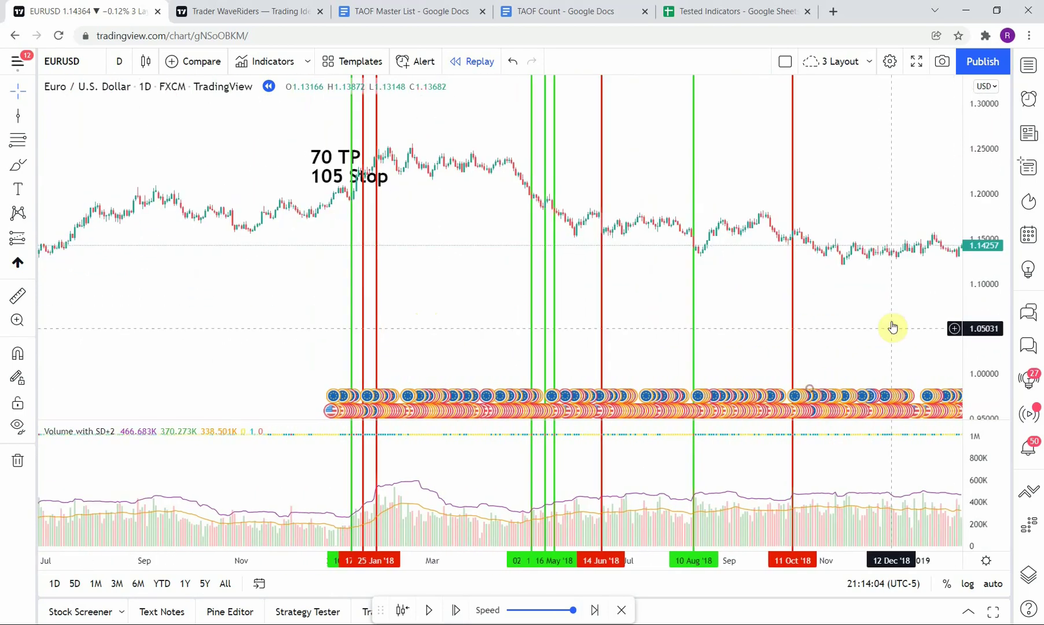
scroll(890, 329, up, 3)
drag(342, 349, 345, 322)
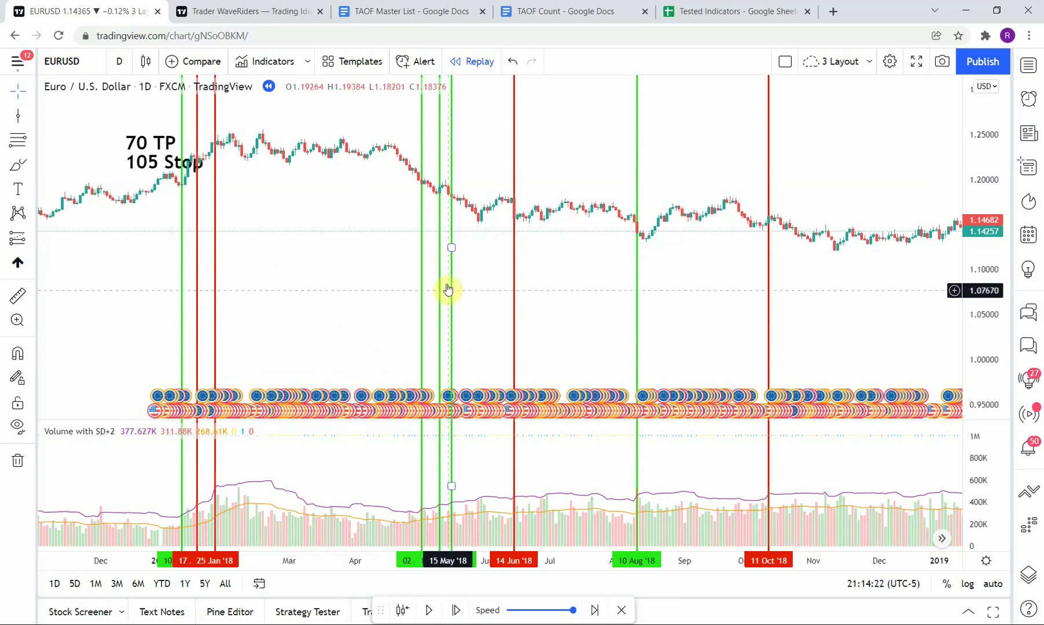
drag(340, 277, 314, 282)
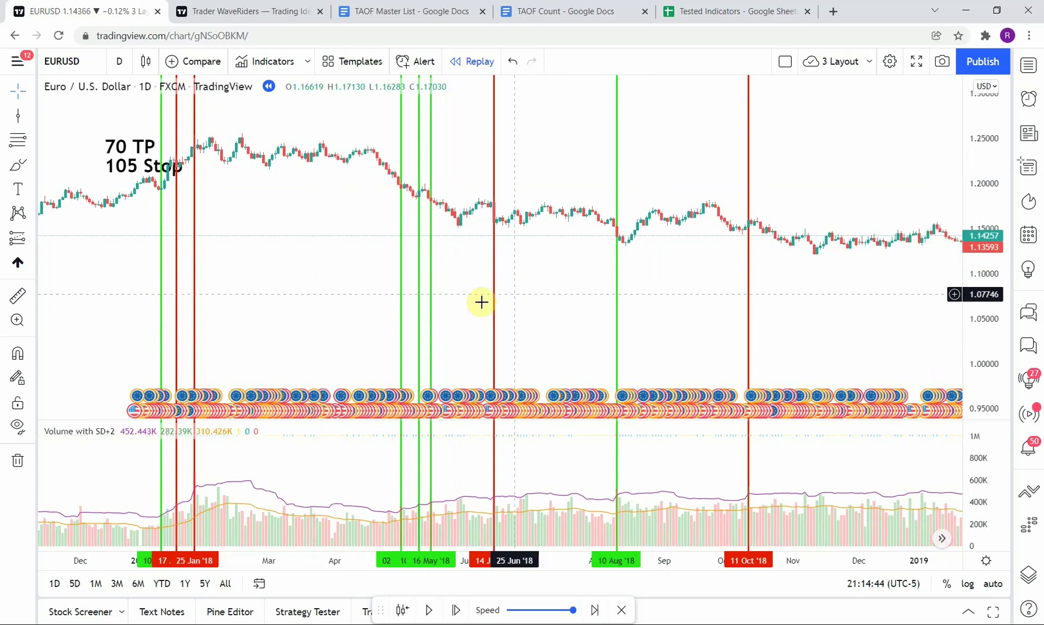
drag(359, 274, 277, 305)
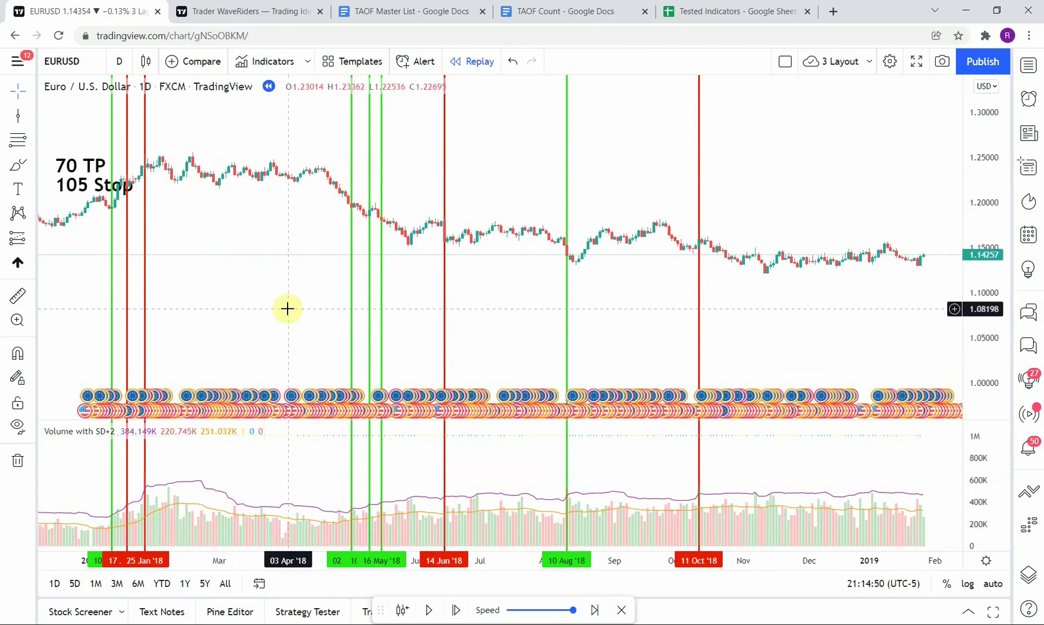
scroll(243, 304, left, 3)
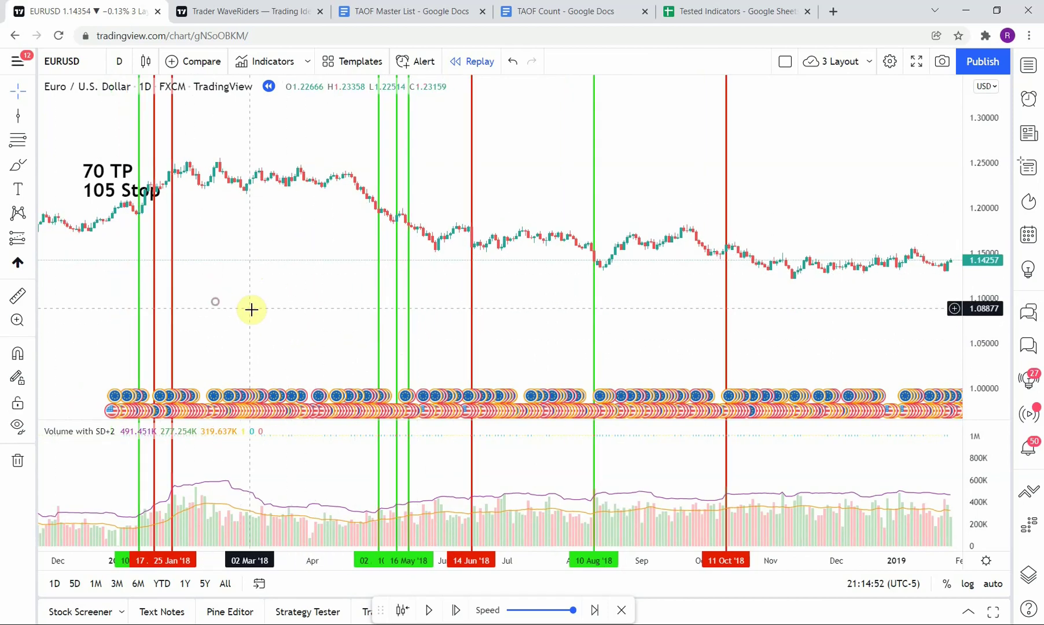
scroll(241, 311, right, 1)
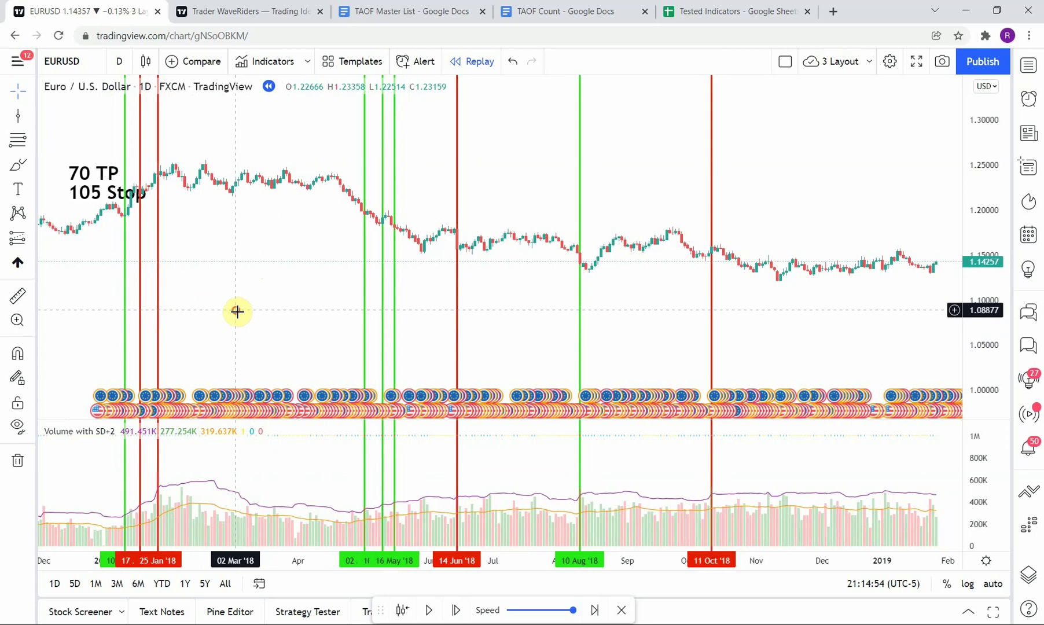